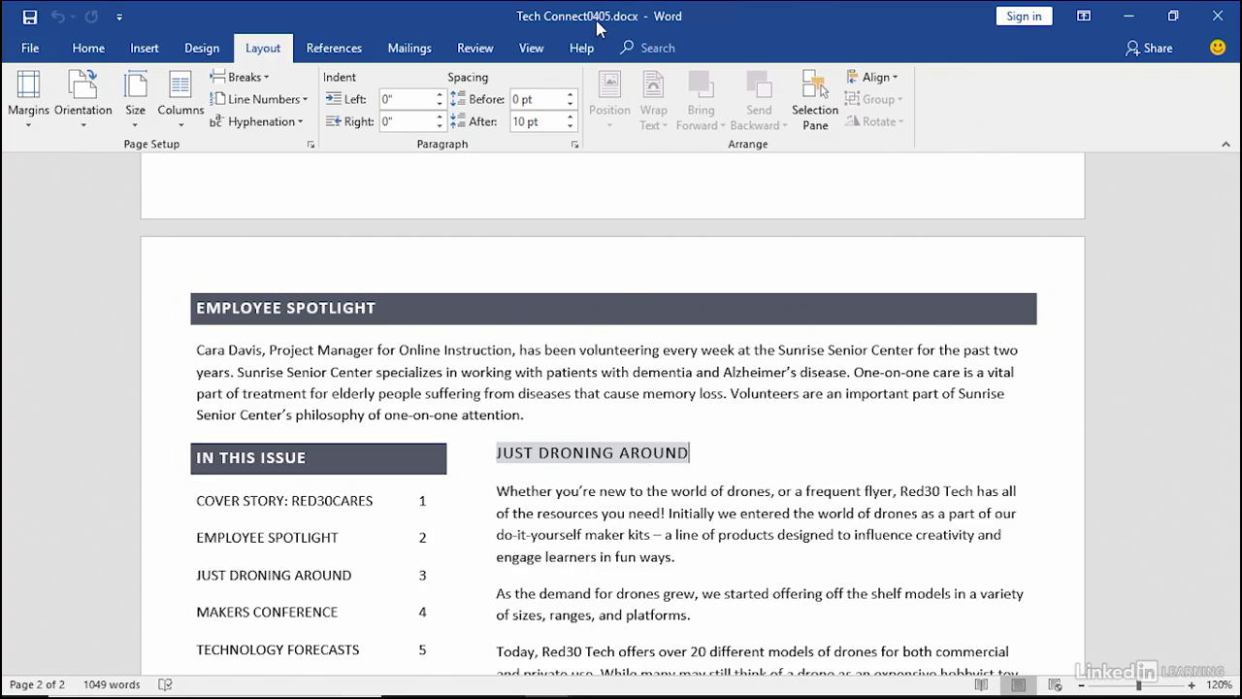
Insert a page break after the final paragraph of the drone article at the end of page 2
scroll(609, 480, "down", 4)
scroll(610, 481, "down", 3)
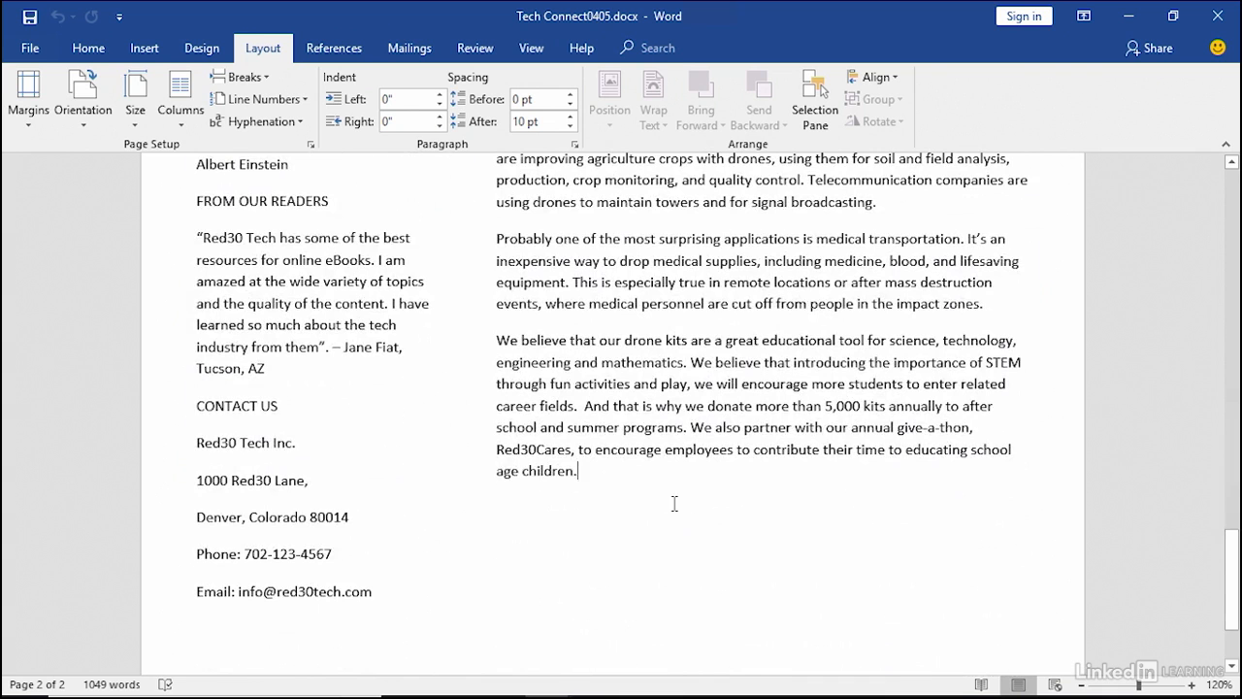
left_click(580, 473)
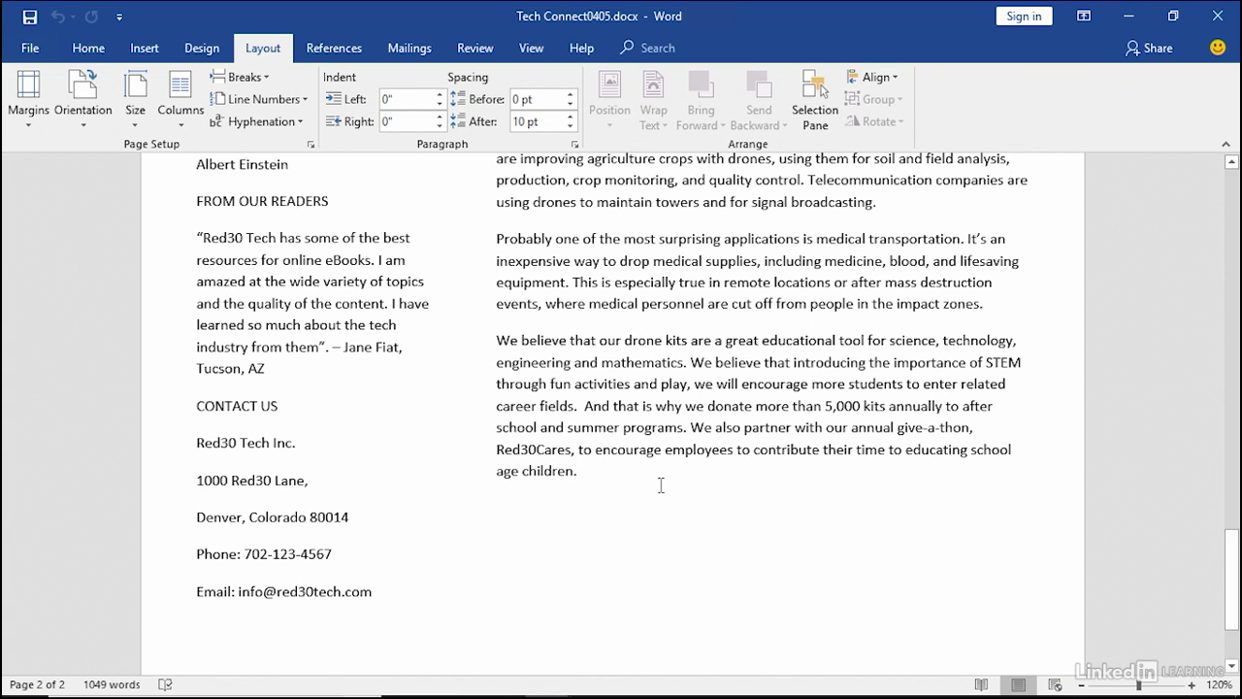
left_click(248, 81)
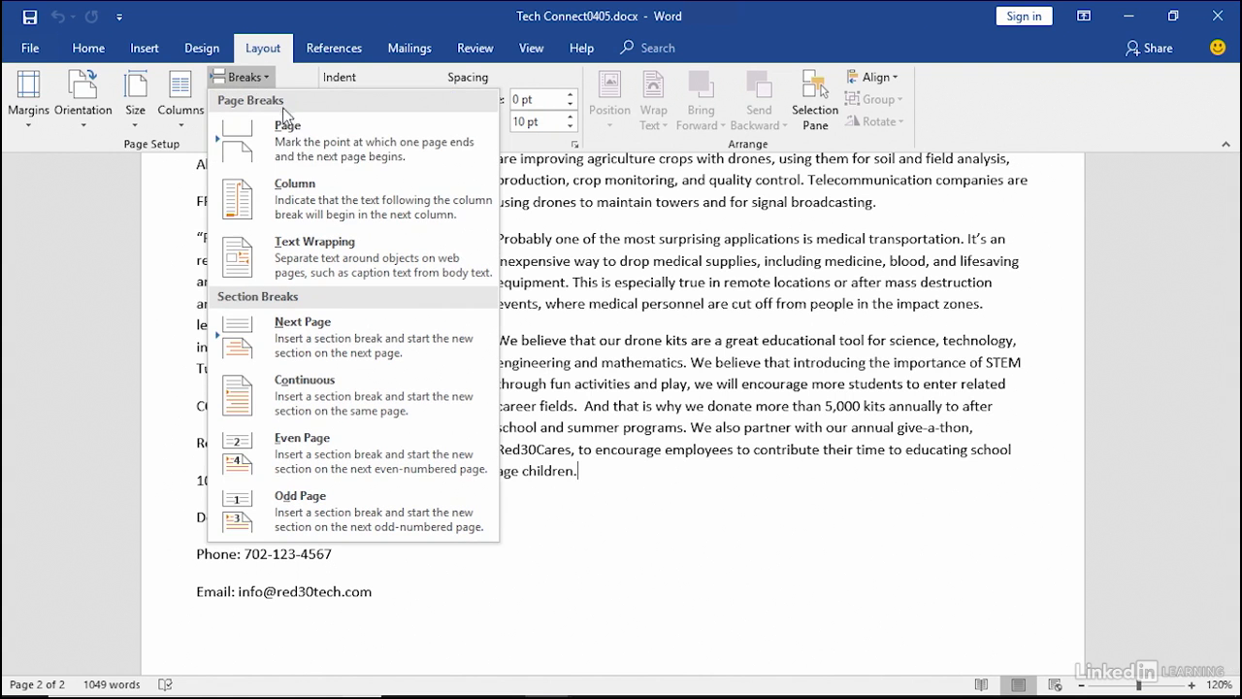
left_click(294, 143)
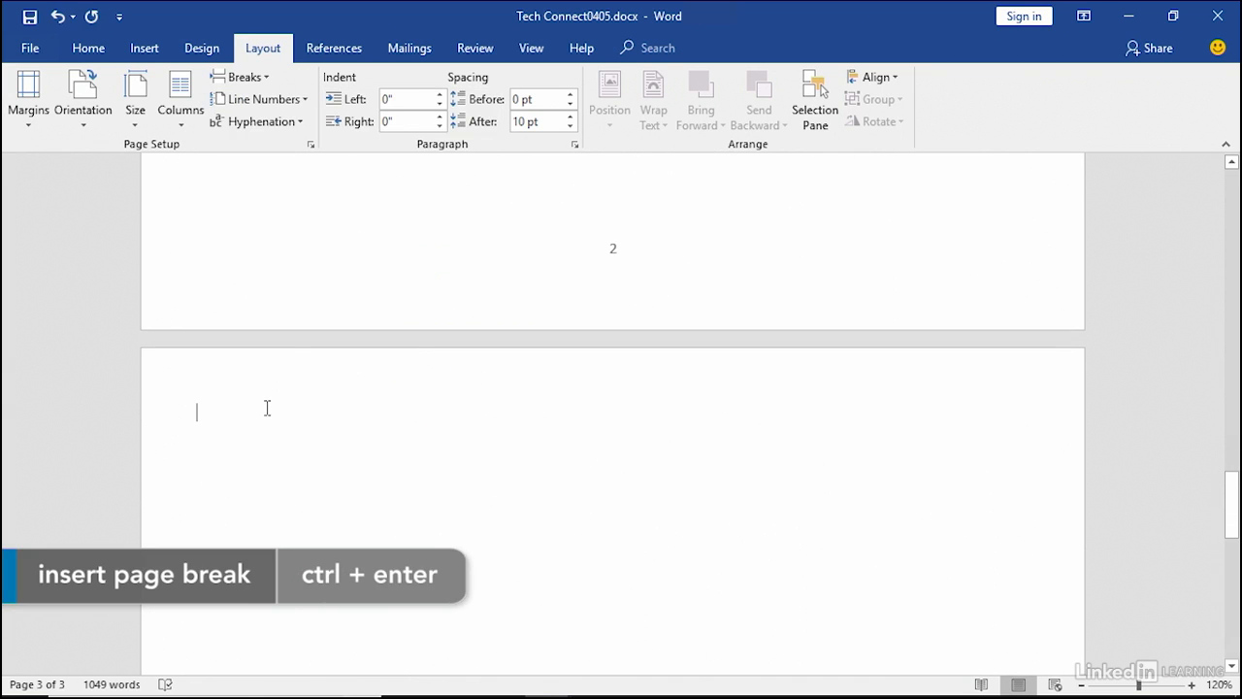
scroll(314, 389, "up", 5)
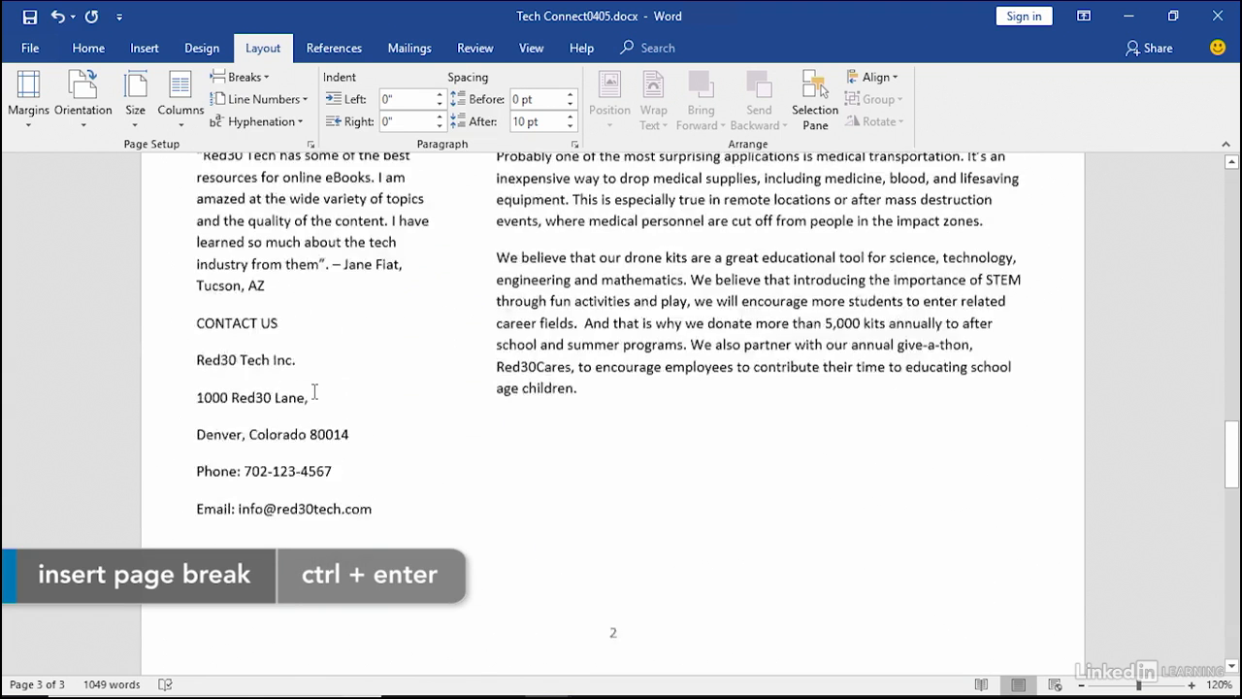
scroll(313, 391, "down", 4)
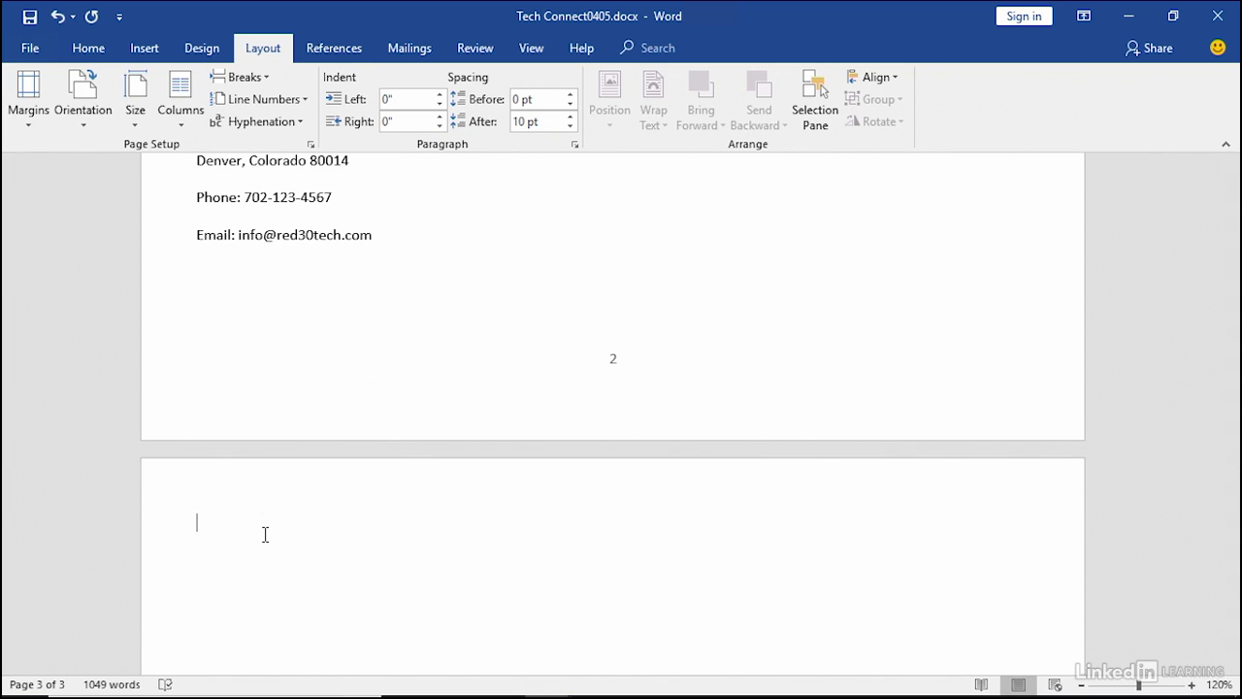
Display the ruler in the document window
left_click(529, 56)
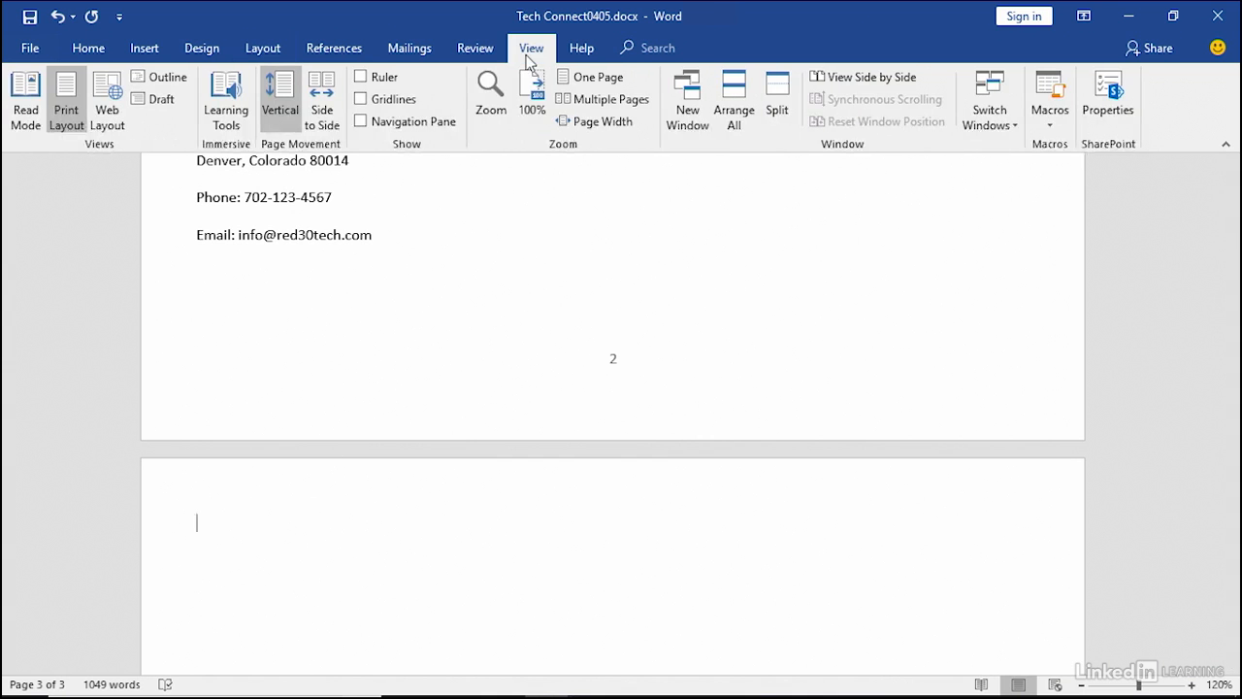
left_click(364, 82)
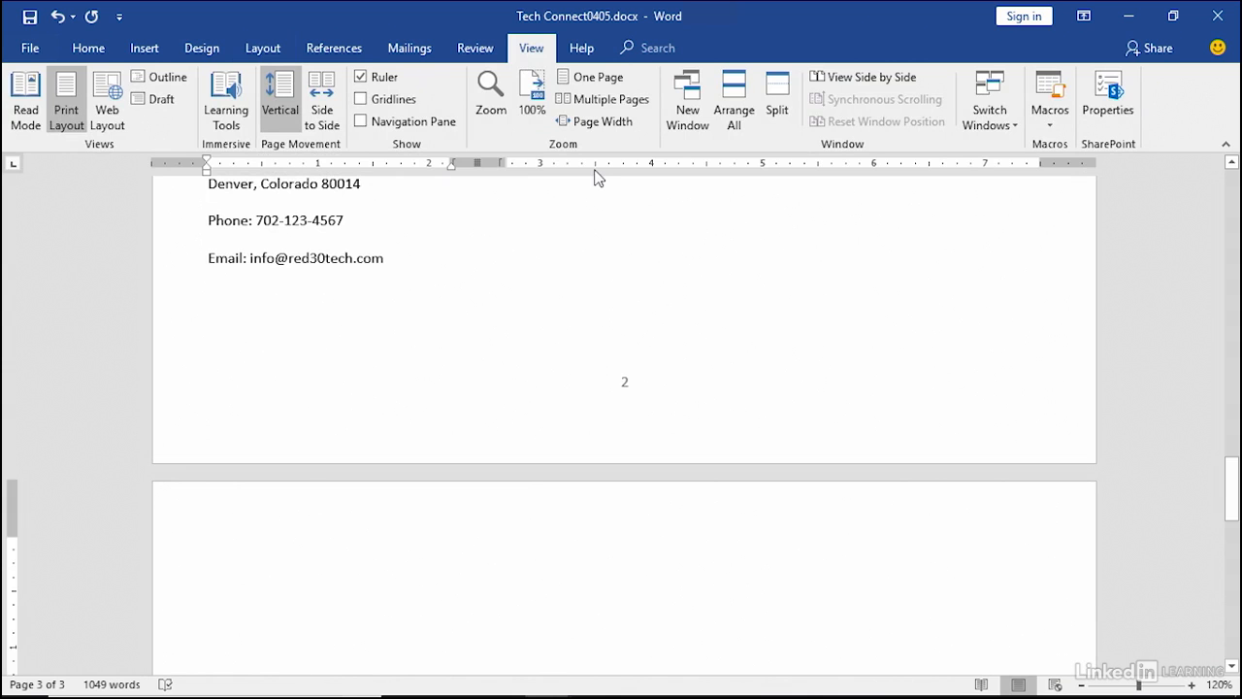
scroll(58, 540, "down", 2)
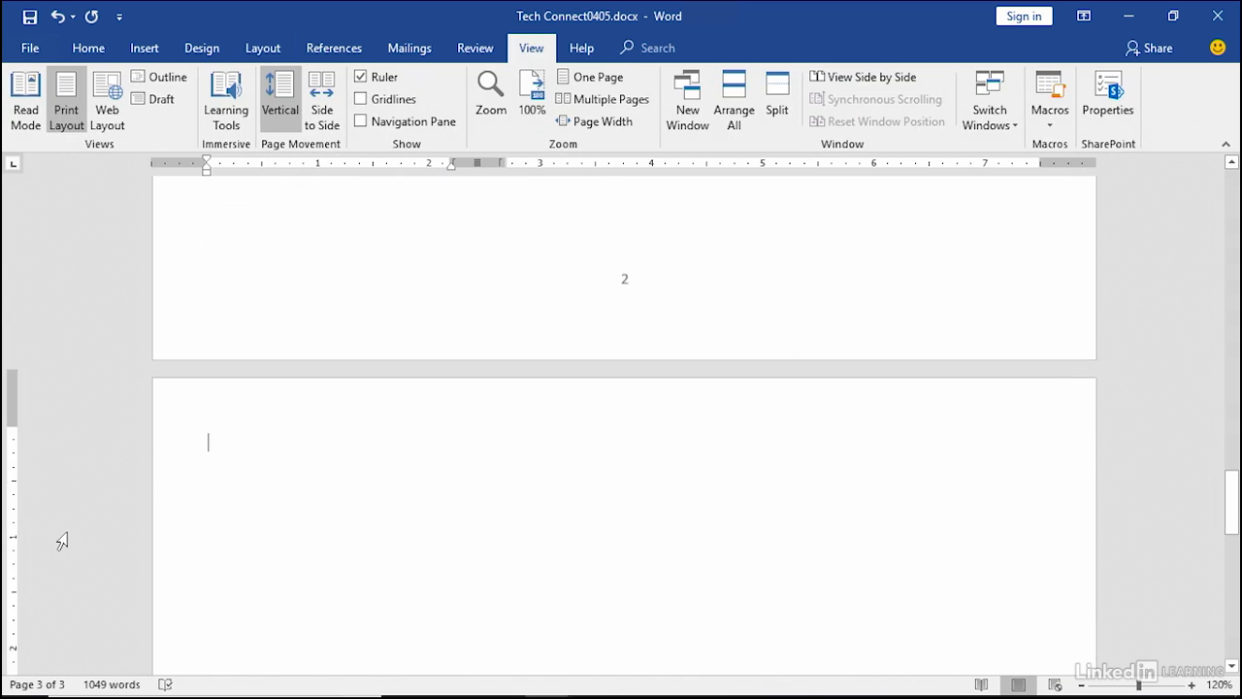
scroll(59, 541, "down", 2)
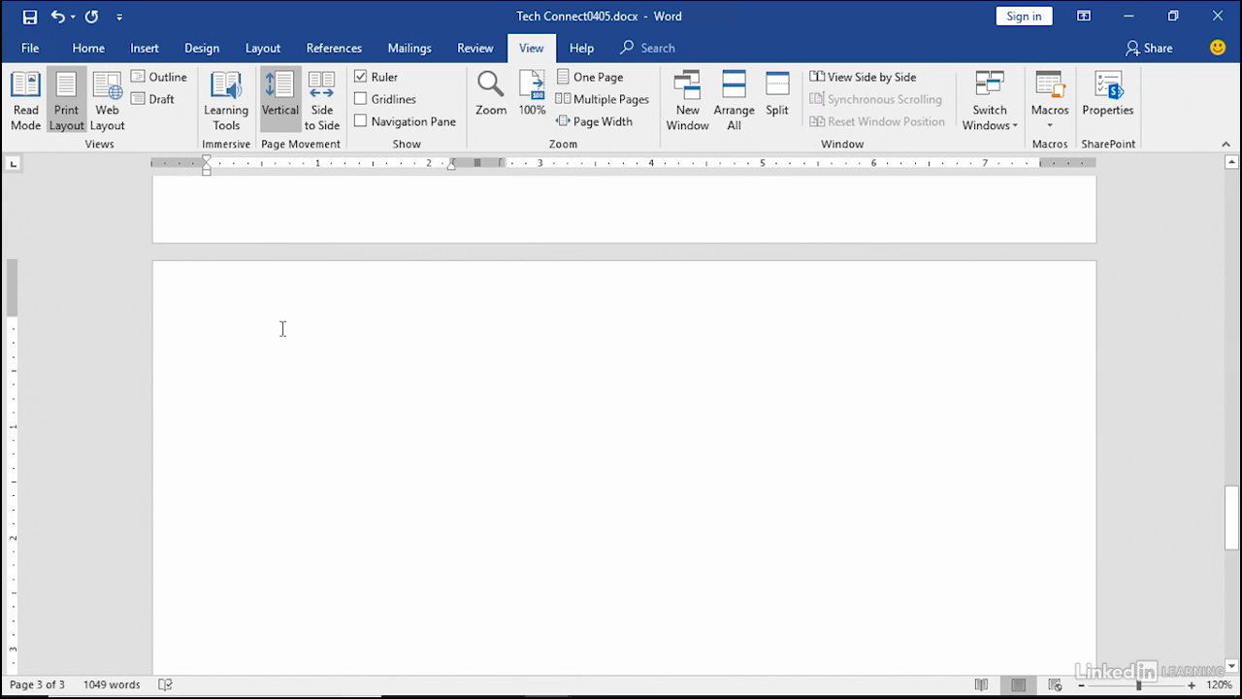
Set the layout to one column from this point forward, starting at the beginning of the blank page 3
left_click(270, 50)
left_click(183, 118)
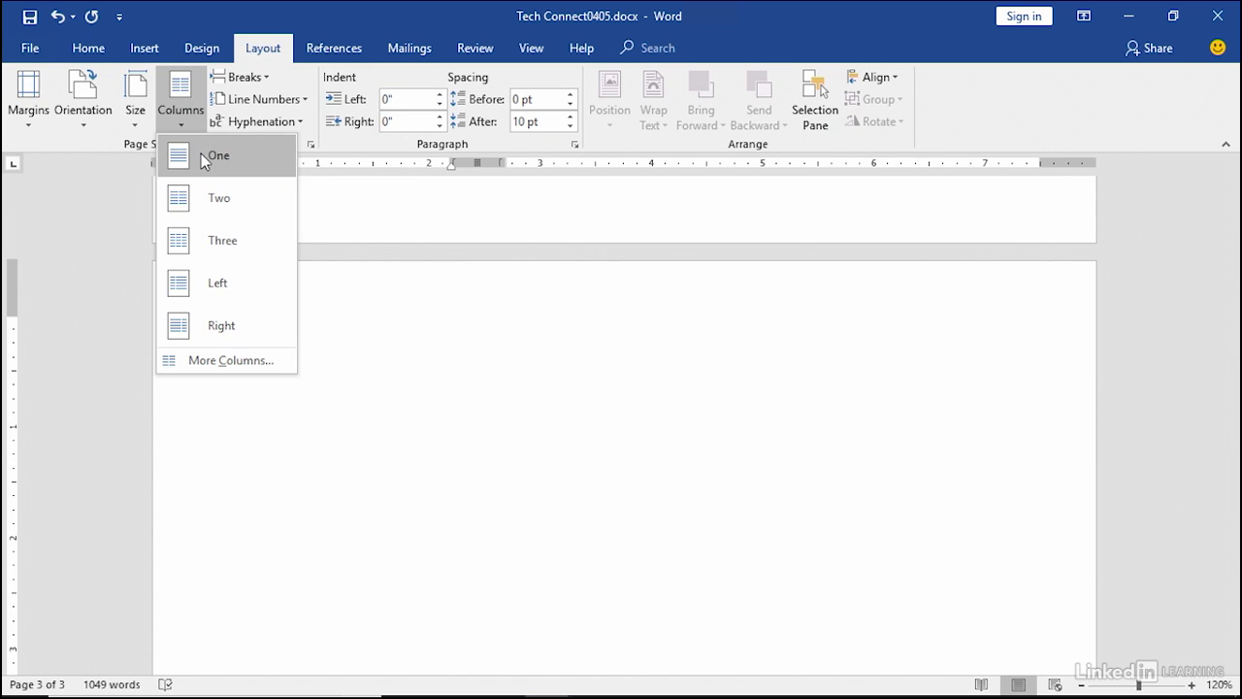
left_click(227, 362)
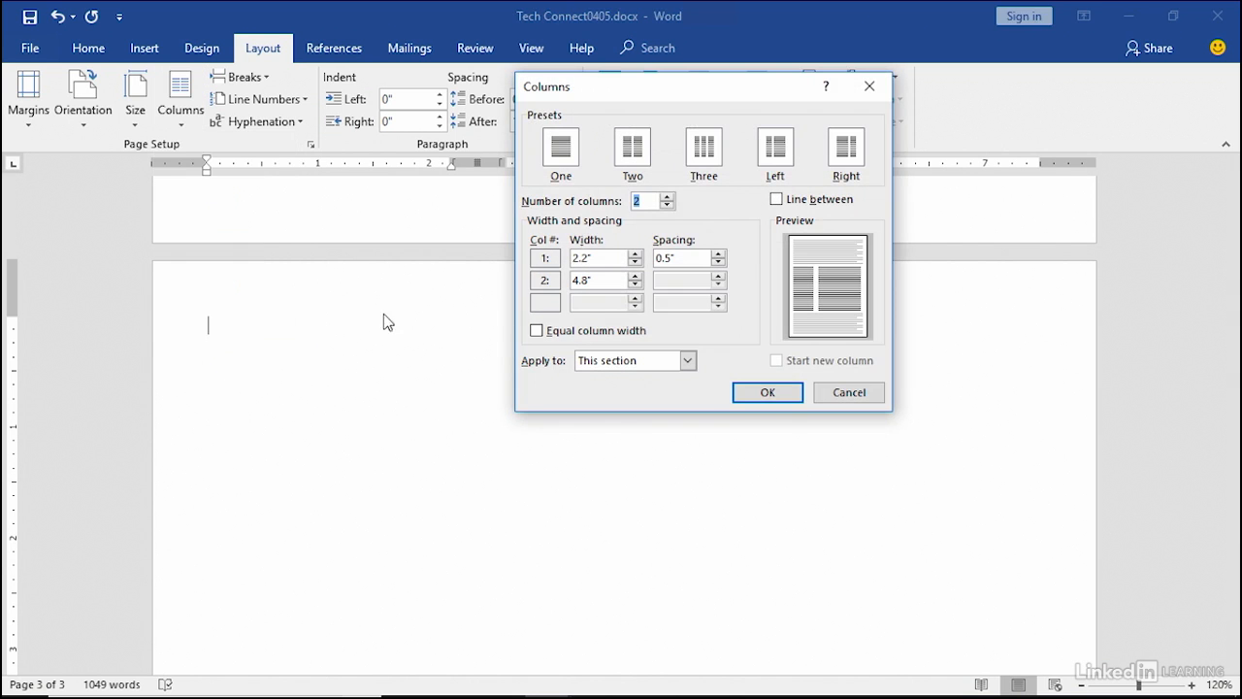
left_click(560, 155)
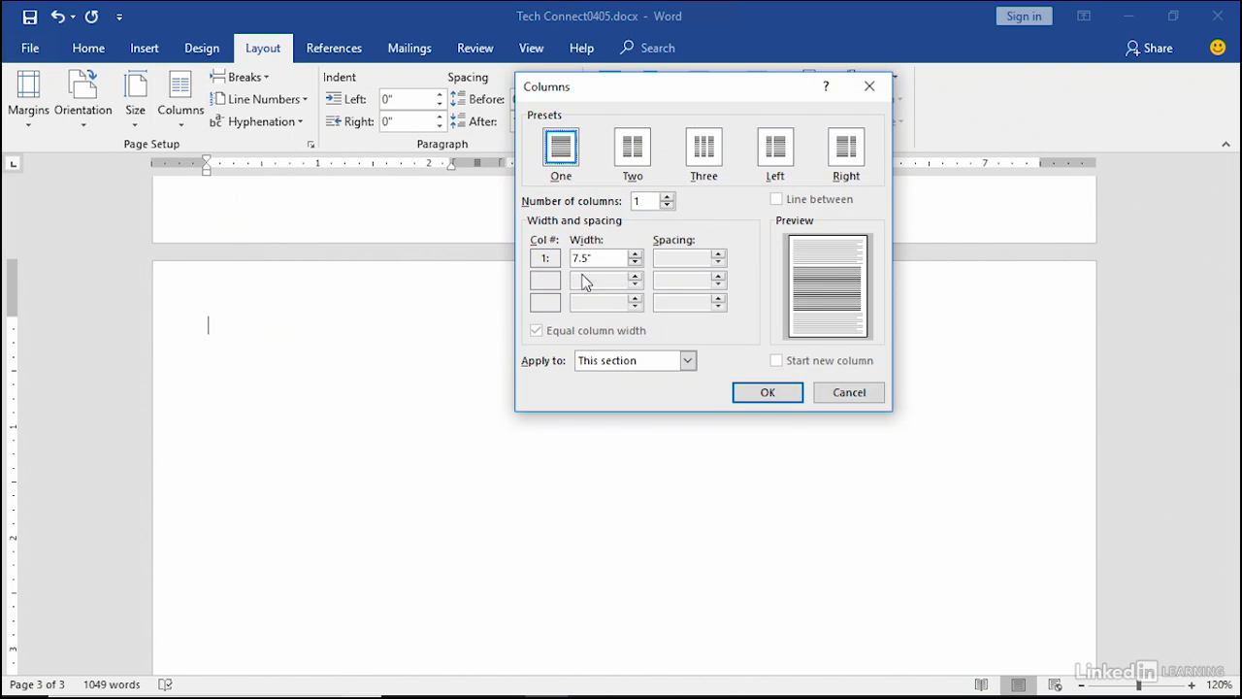
left_click(688, 362)
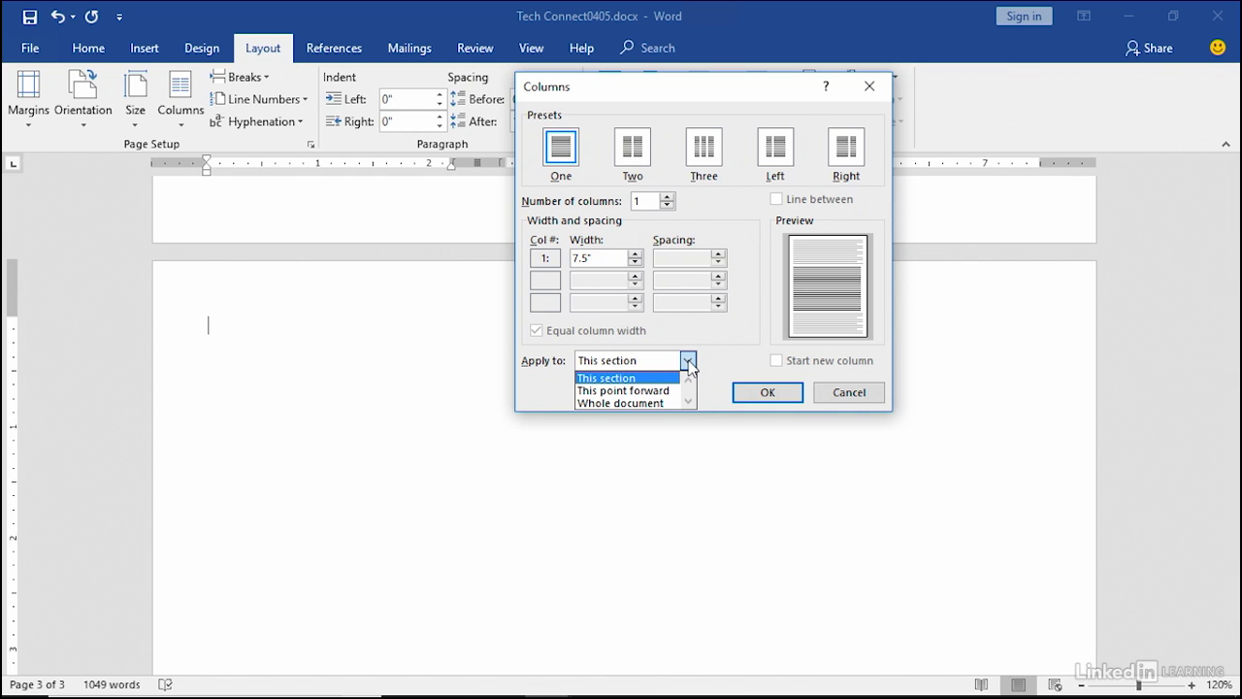
left_click(626, 390)
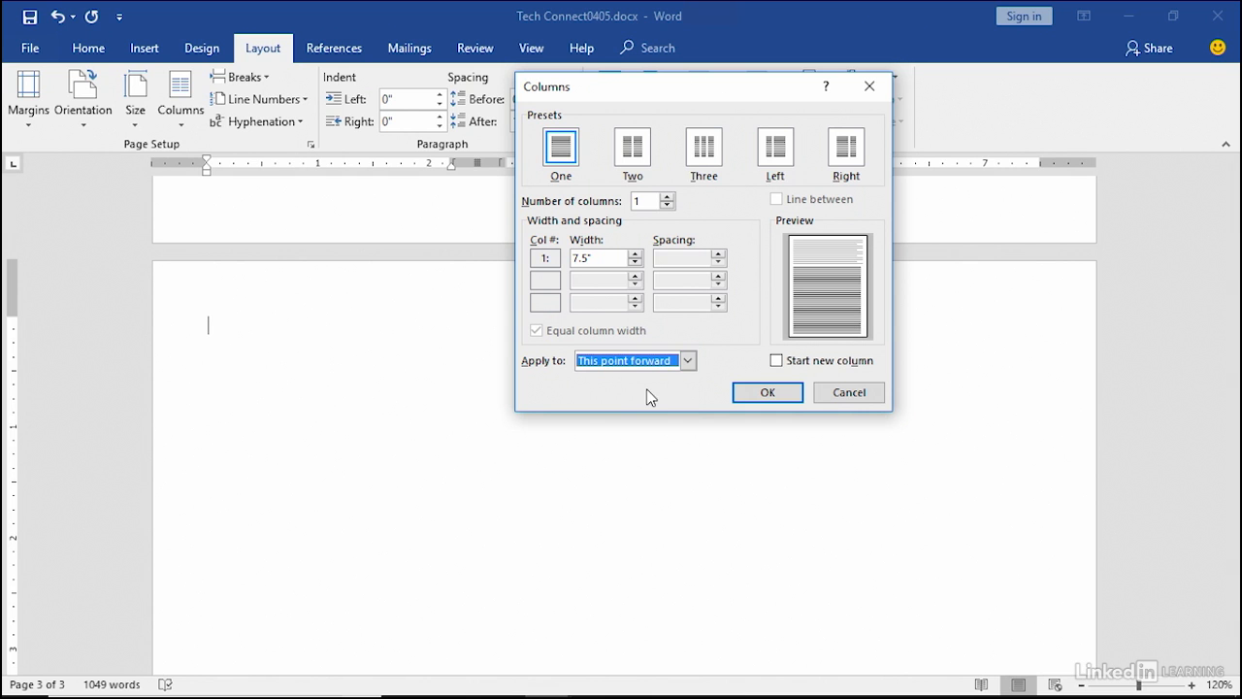
left_click(765, 393)
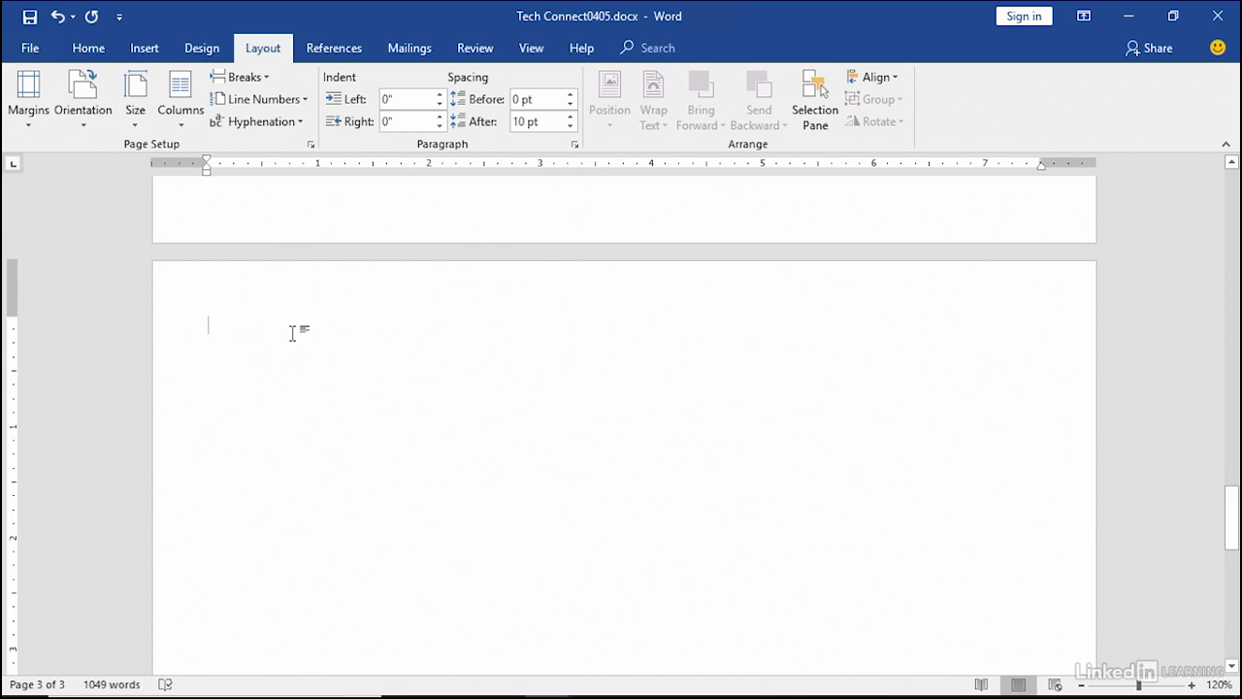
Enter the title "RED30 TECH ANNUAL MAKERS CONFERENCE" on page 3 and set its font size to 26
type("RED30 TECH ANNUAL MAKERS CONFERENCE")
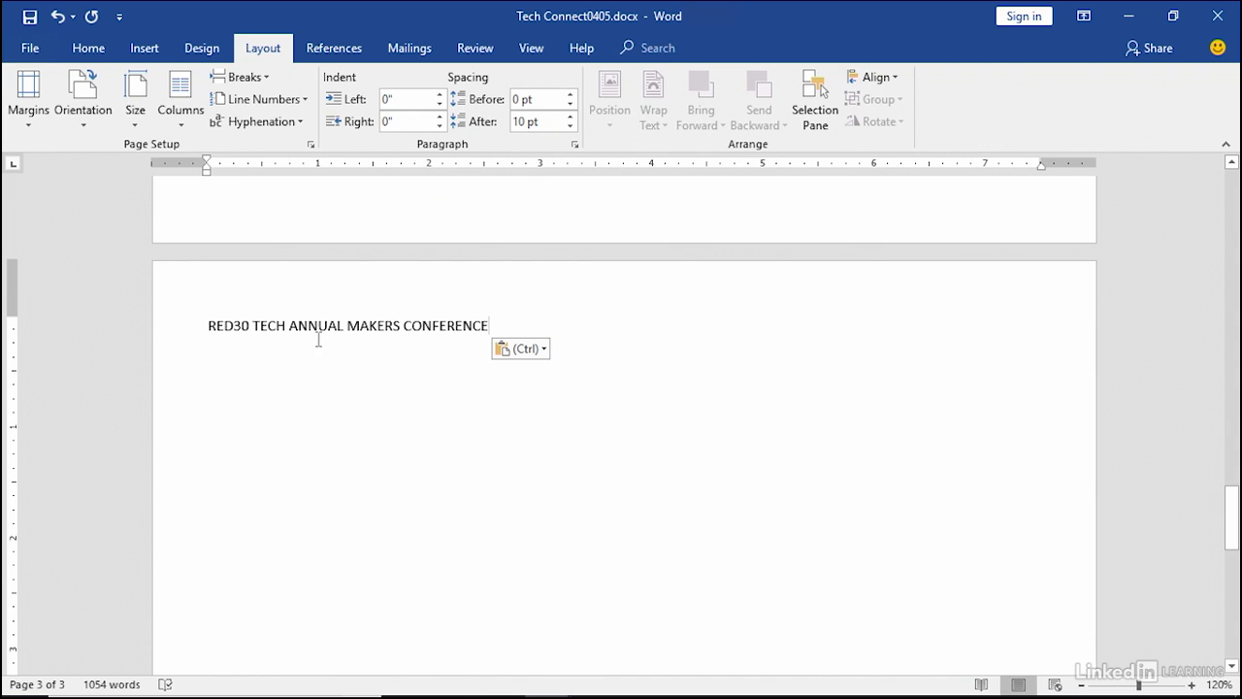
left_click_drag(210, 328, 485, 330)
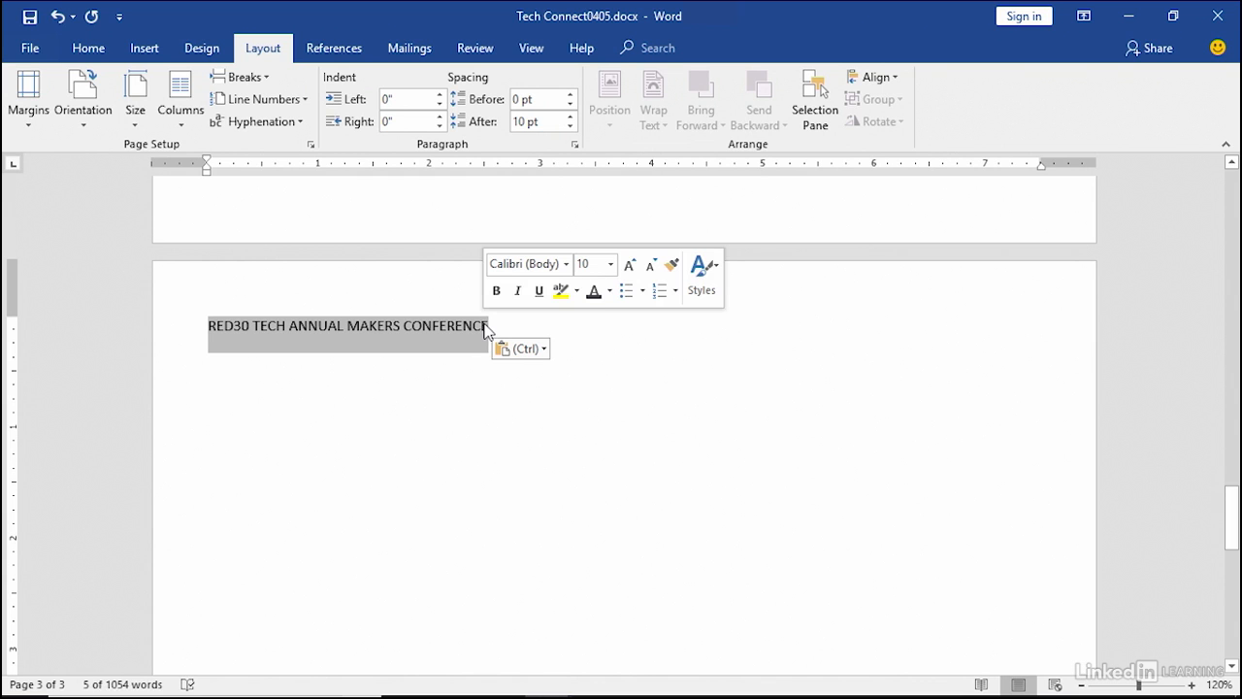
left_click(612, 265)
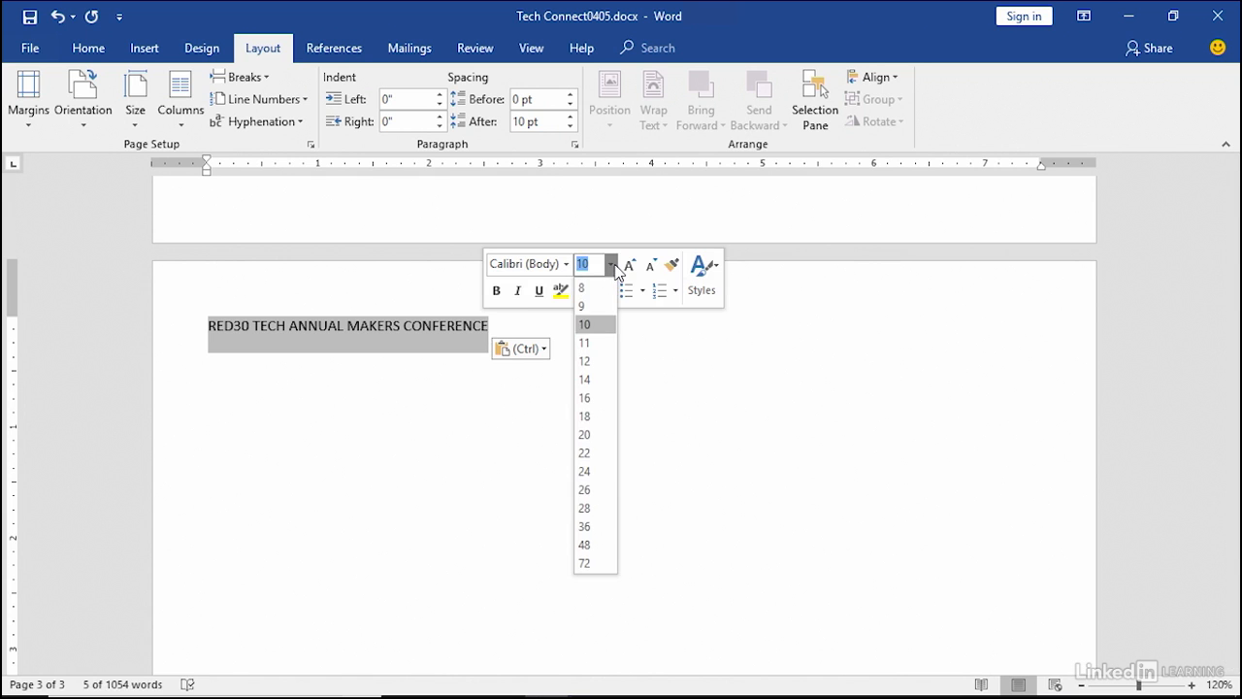
left_click(594, 489)
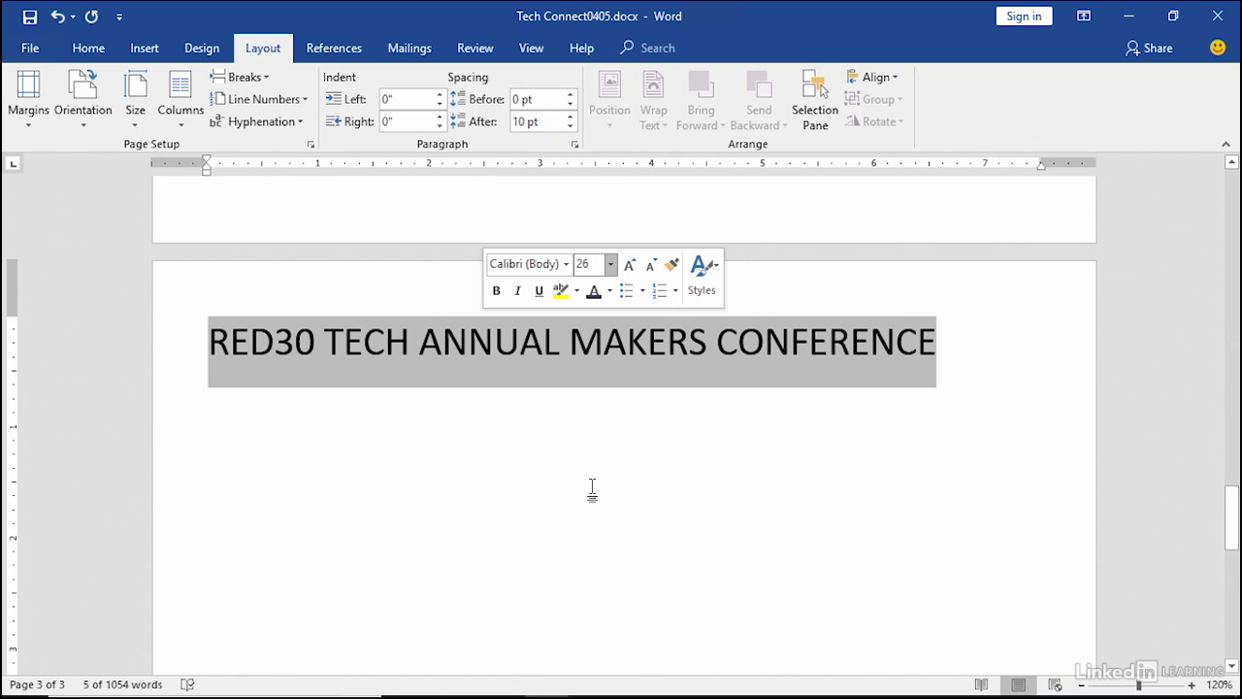
Color the conference title text in a dark blue-gray theme shade
left_click(610, 291)
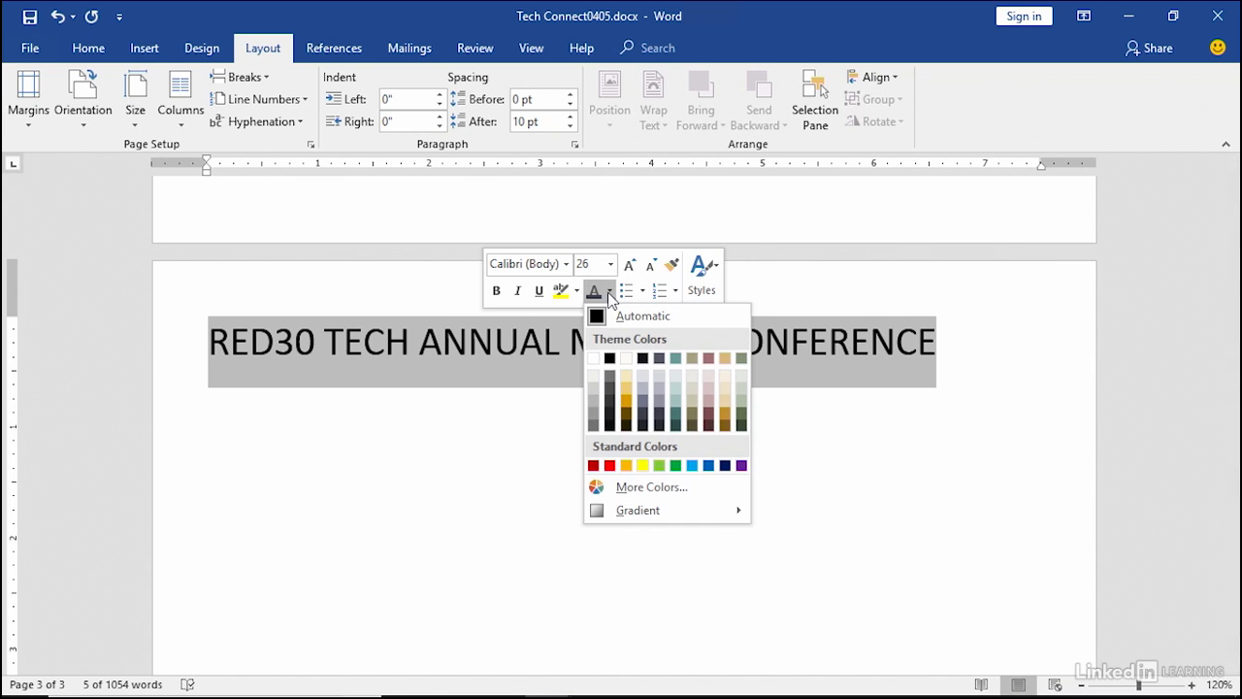
left_click(642, 416)
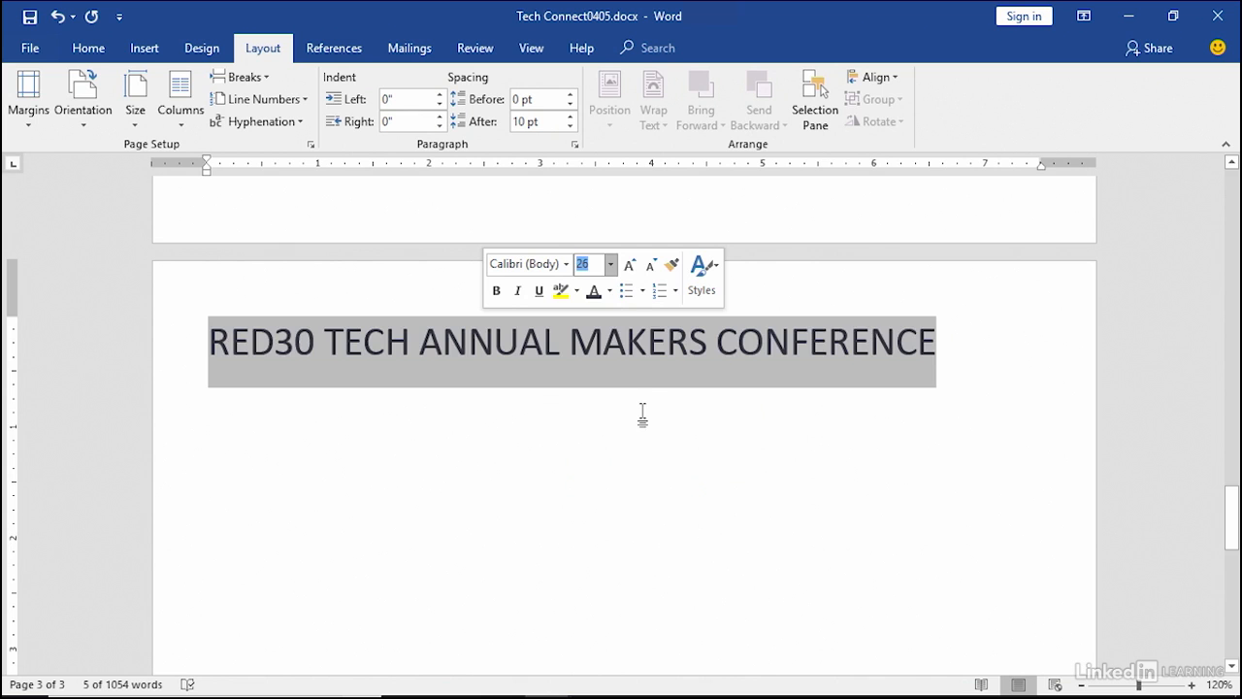
left_click(655, 461)
Start a new paragraph below the conference title and set its text to size 10 in black
left_click(1013, 343)
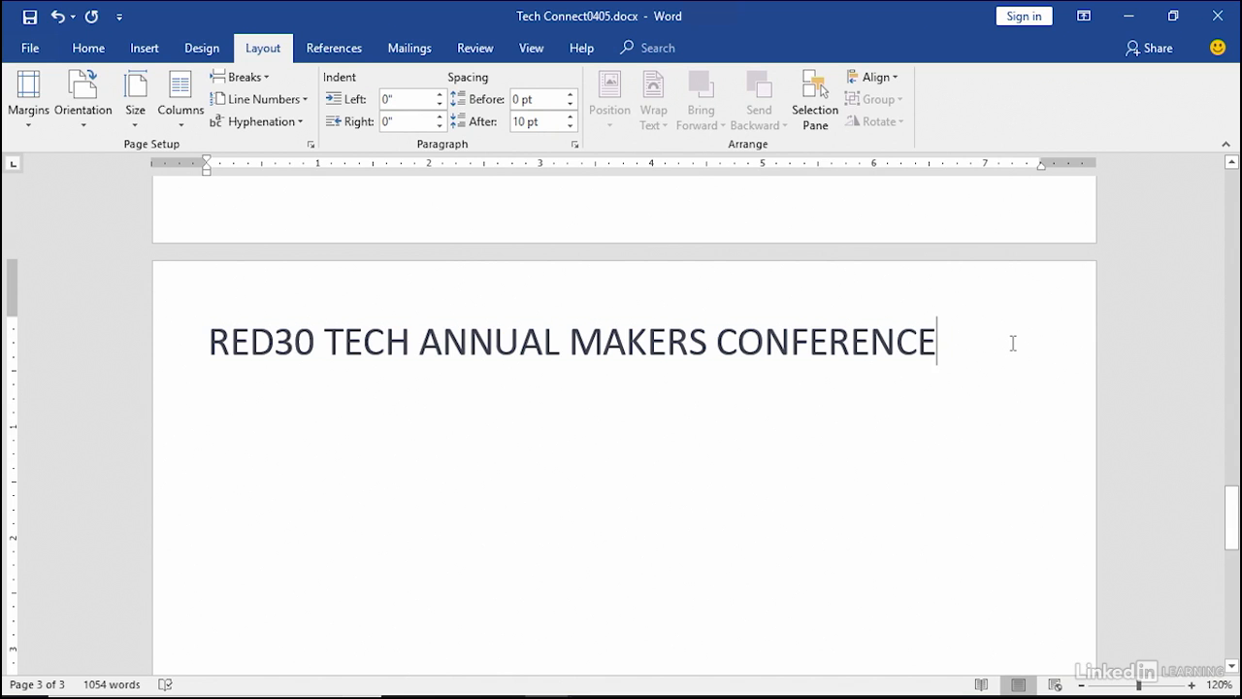
key("Return")
left_click(93, 51)
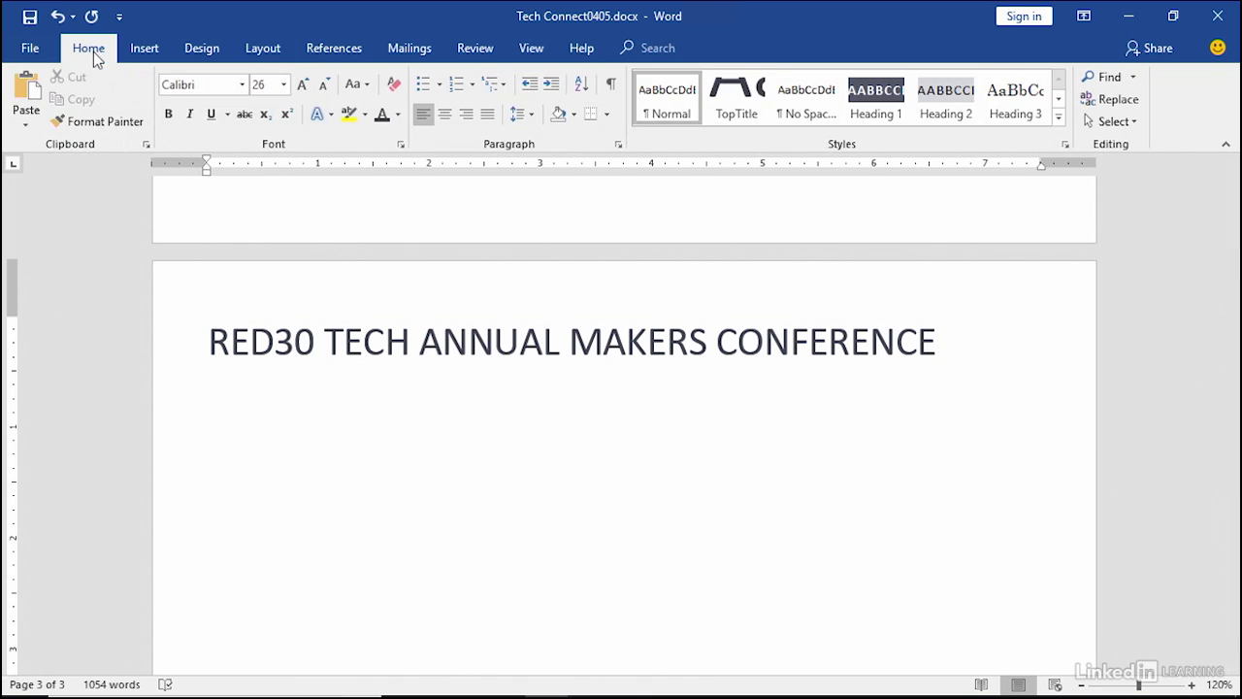
left_click(285, 84)
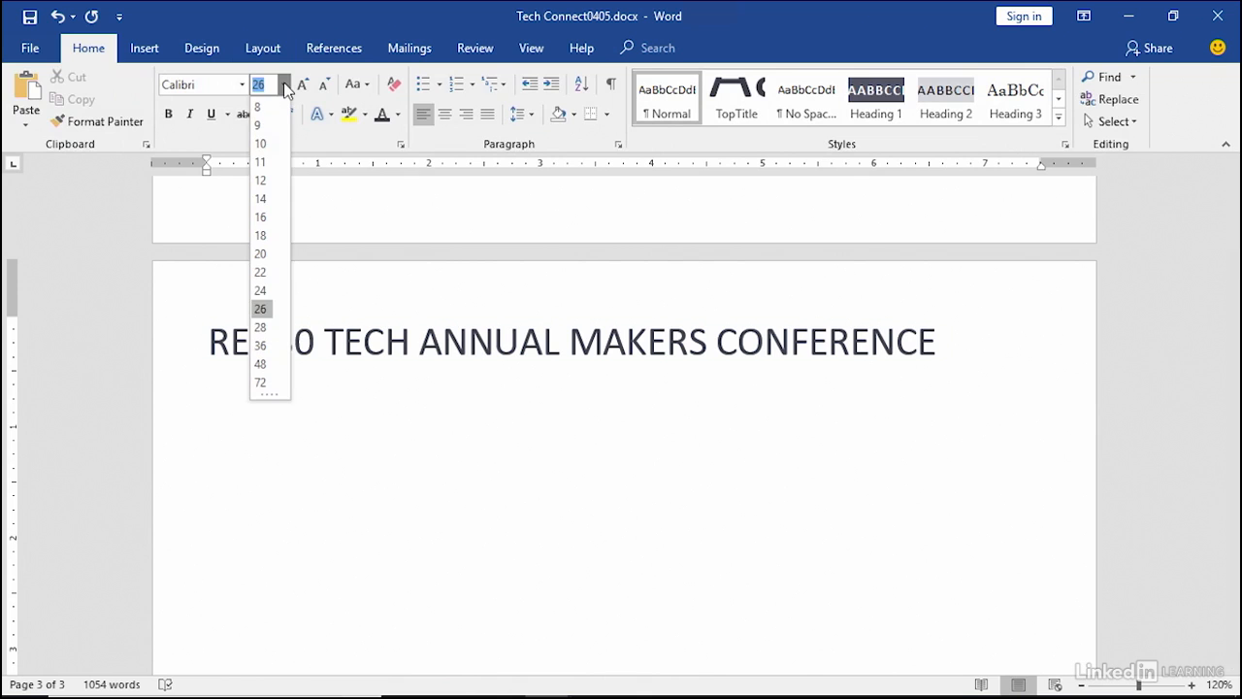
left_click(273, 145)
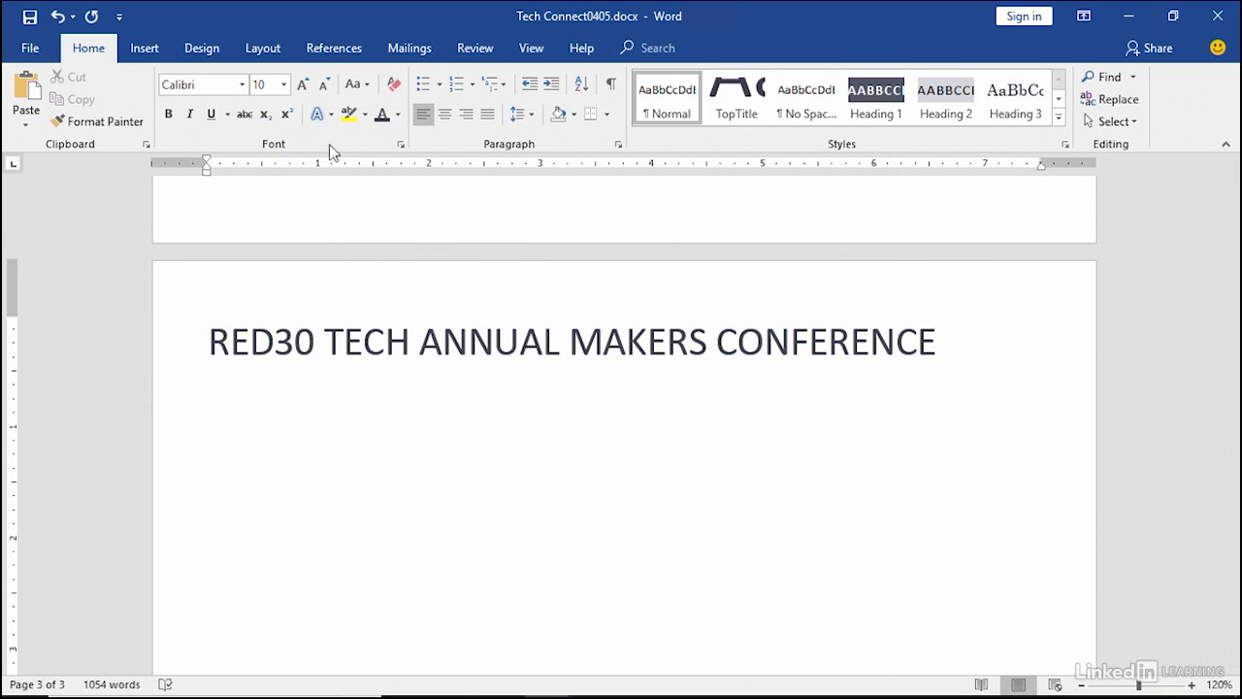
left_click(398, 112)
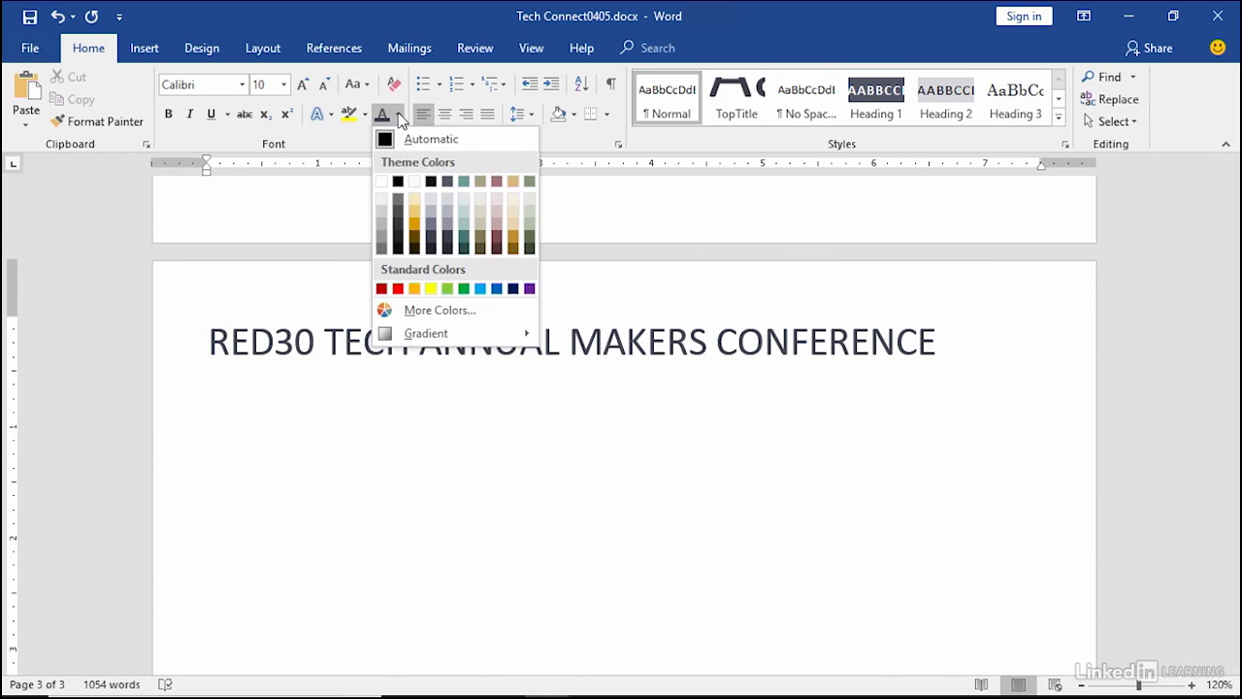
left_click(398, 182)
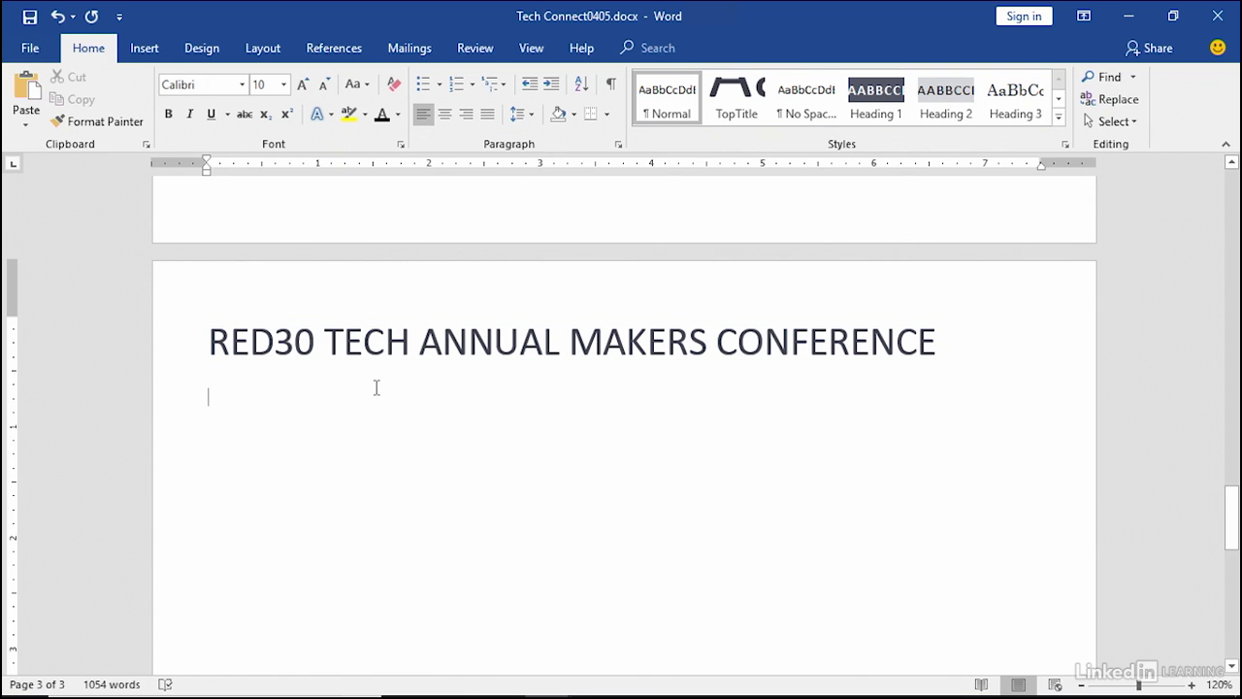
Insert a table with three columns and six rows beneath the conference title
left_click(145, 51)
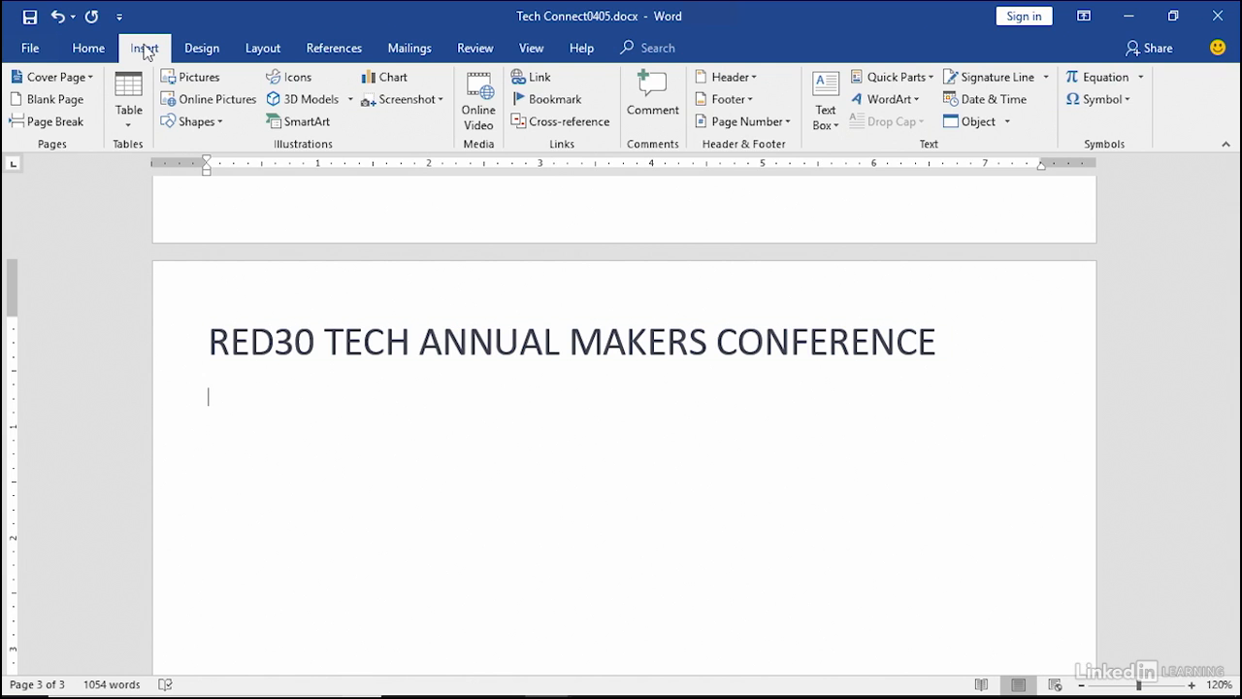
left_click(127, 112)
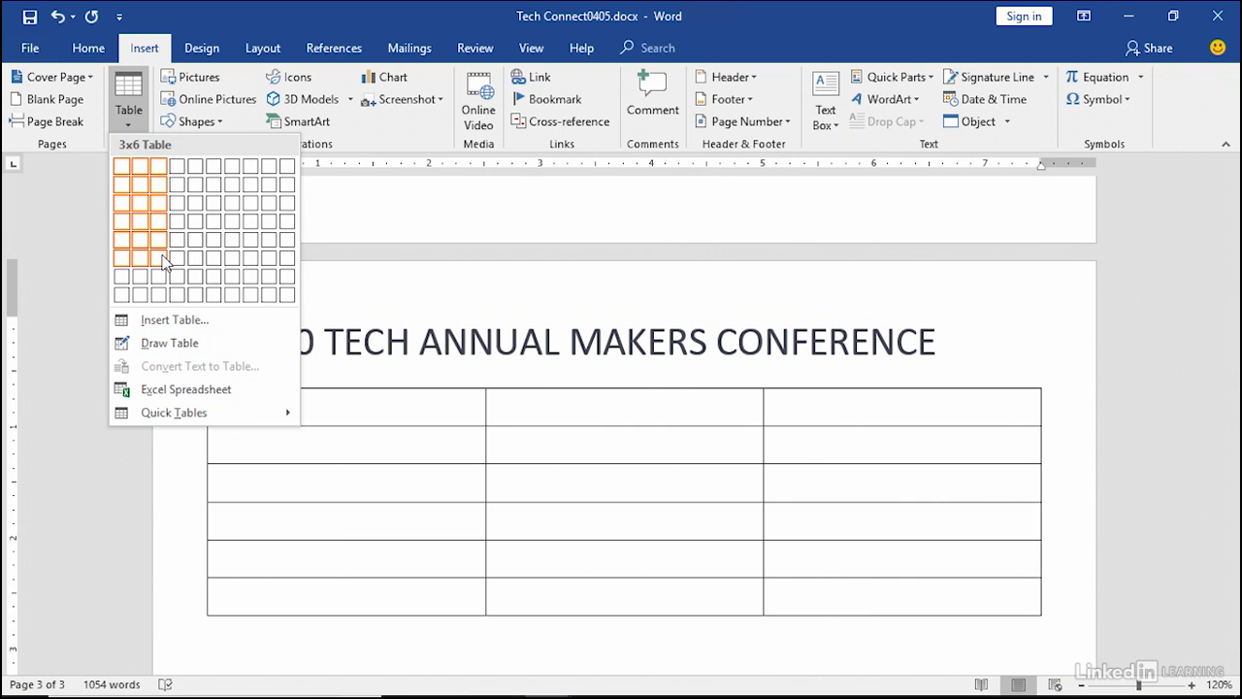
left_click(161, 260)
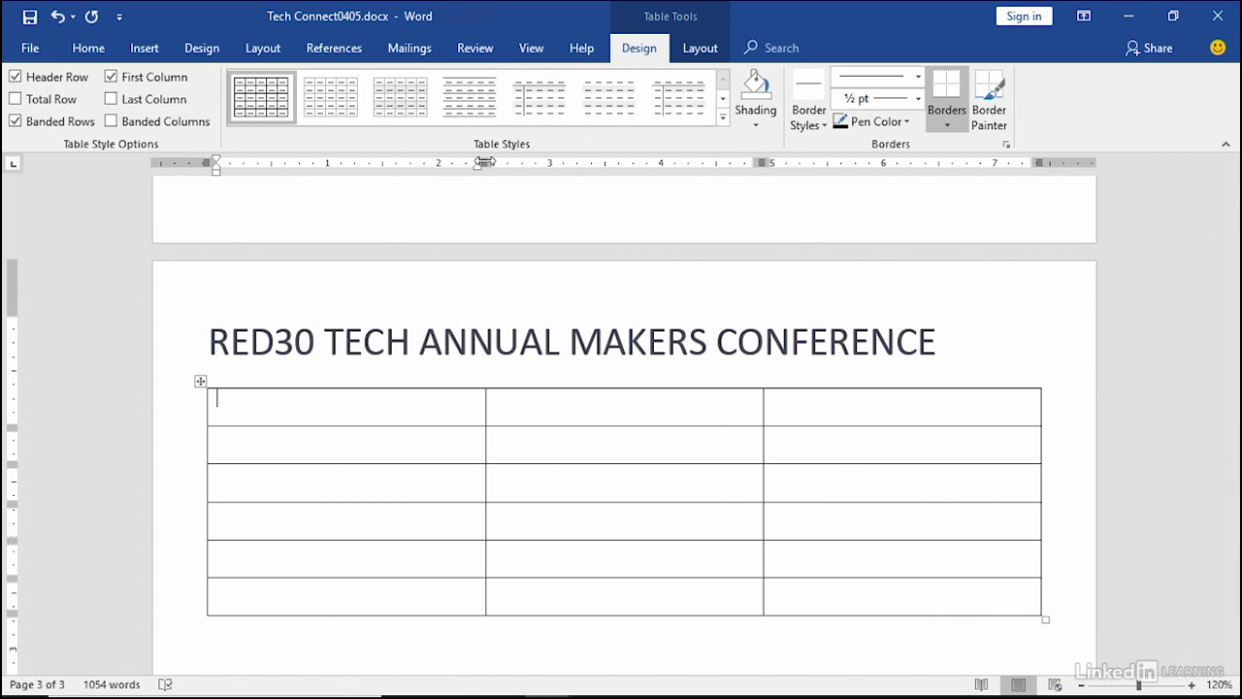
Narrow the table's first two columns to about 1 inch each and widen the third to about 5 inches
left_click_drag(485, 162, 325, 160)
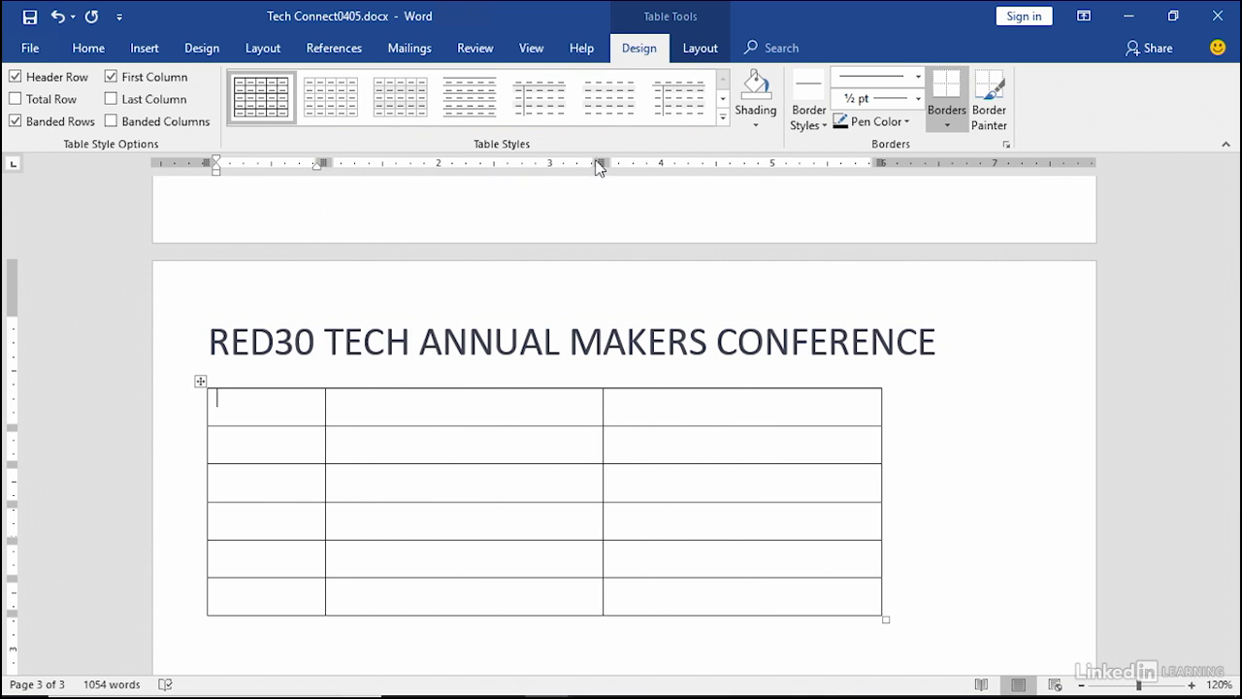
left_click_drag(598, 163, 433, 157)
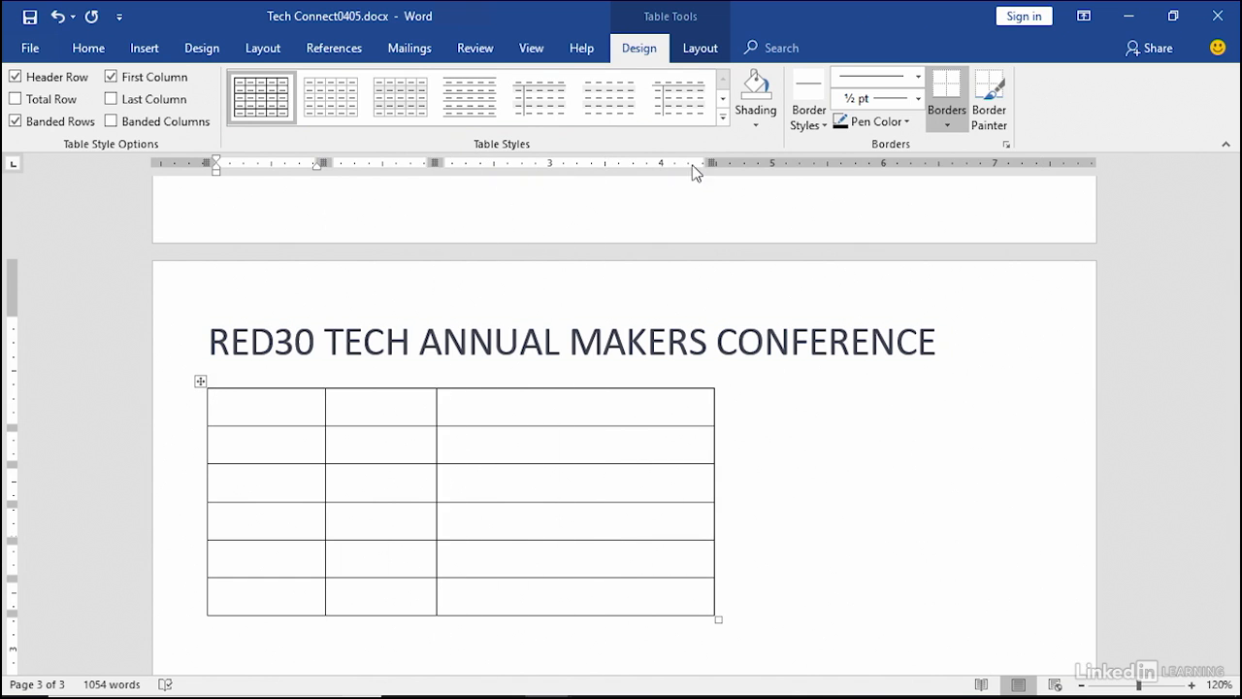
left_click_drag(712, 162, 998, 167)
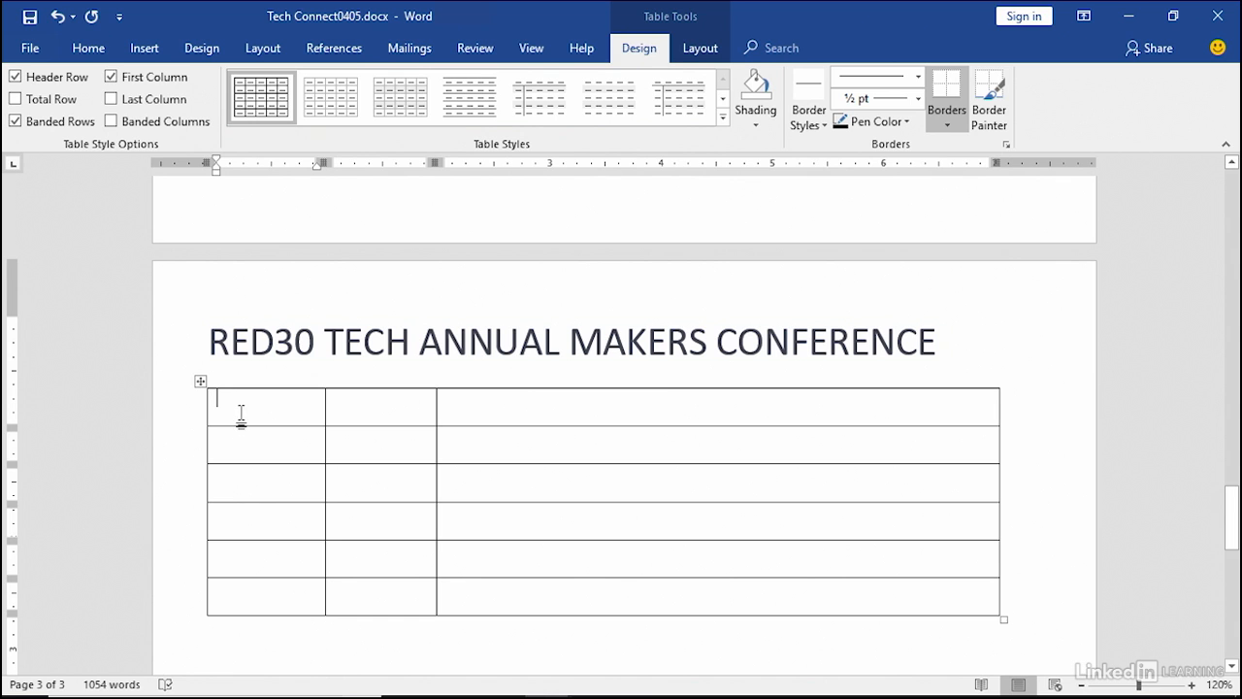
Merge the cells across the table's first, third and fifth rows so each becomes a single full-width cell
left_click_drag(240, 412, 689, 418)
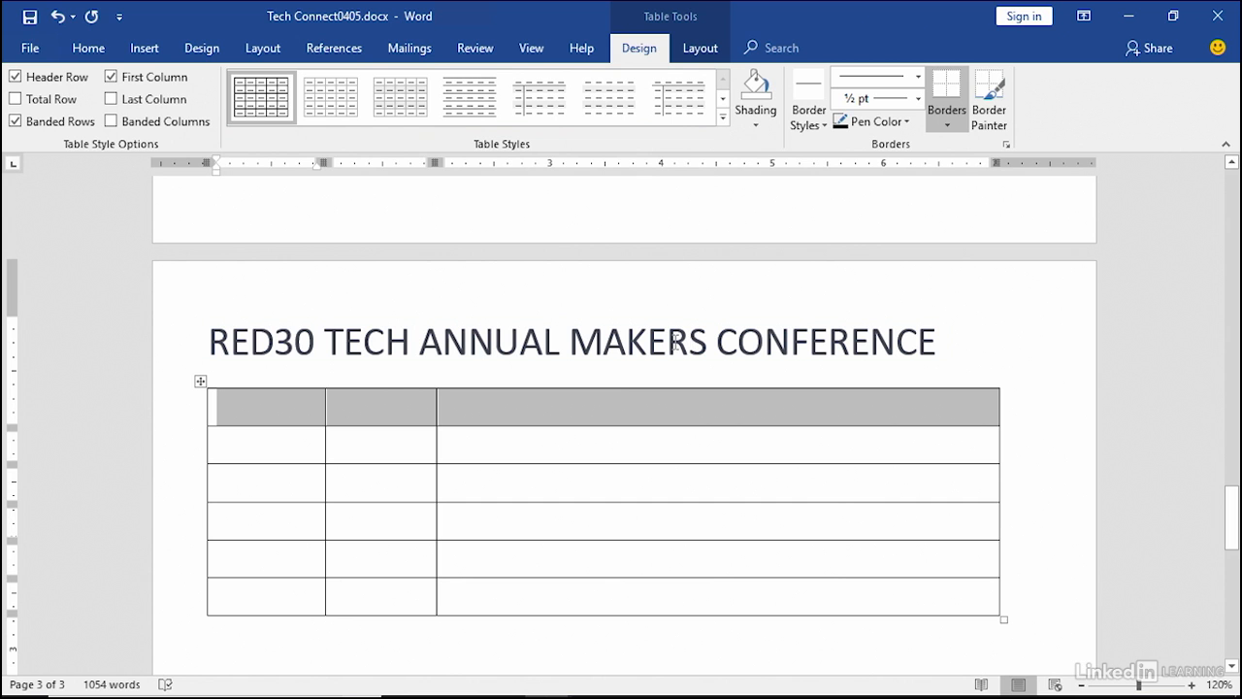
left_click(700, 51)
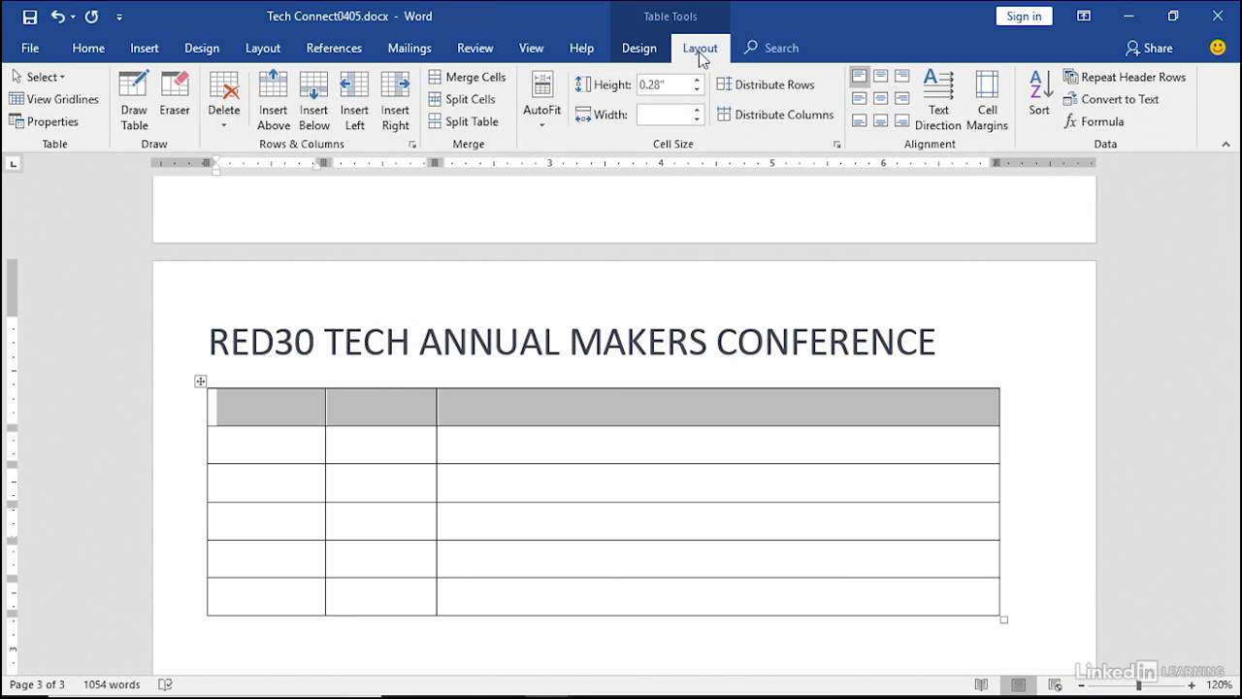
left_click(482, 79)
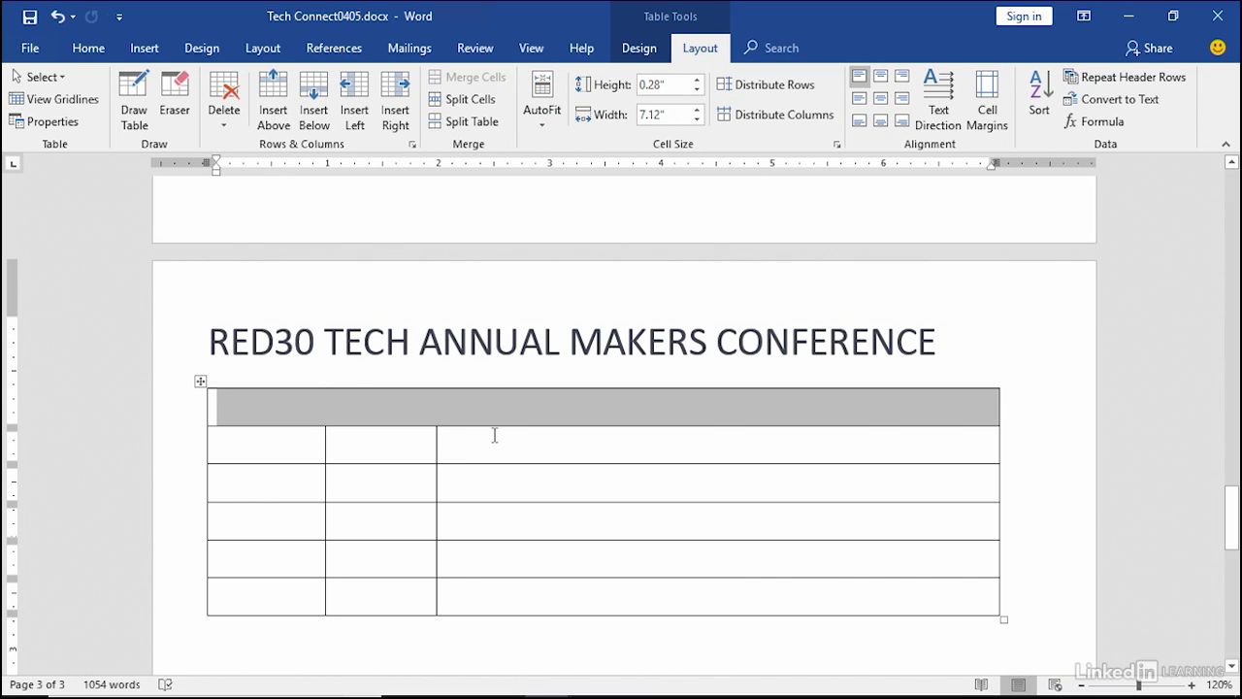
left_click_drag(246, 485, 745, 489)
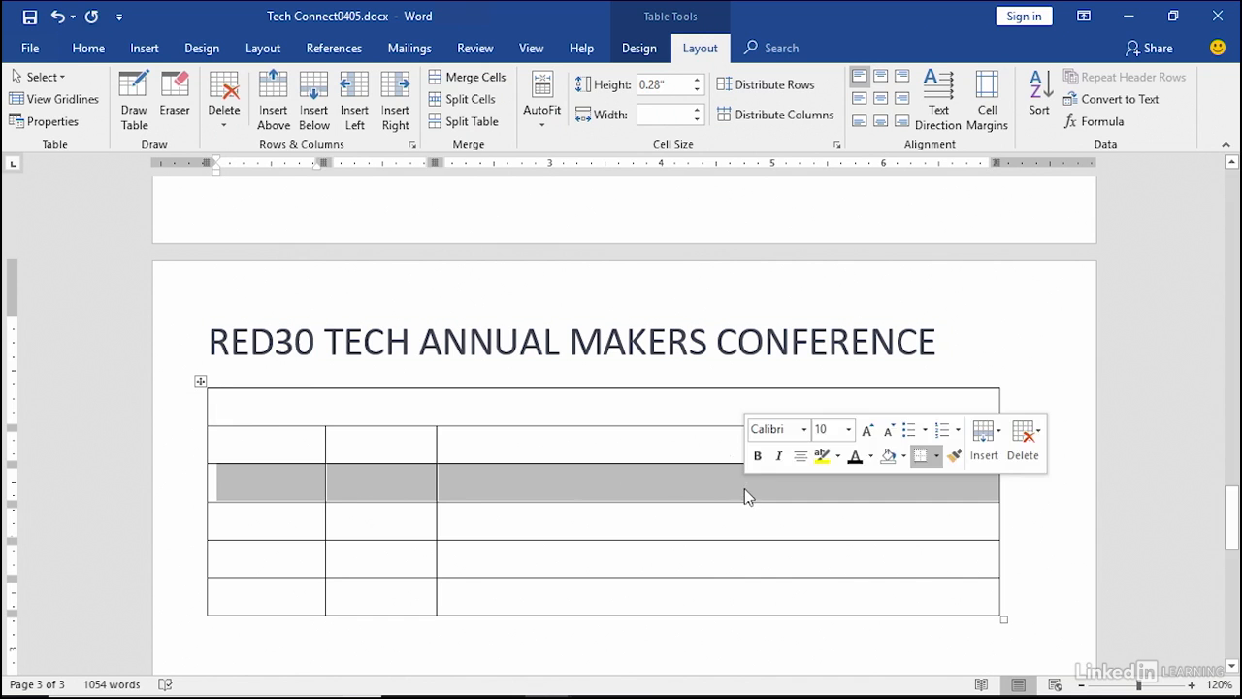
left_click(482, 81)
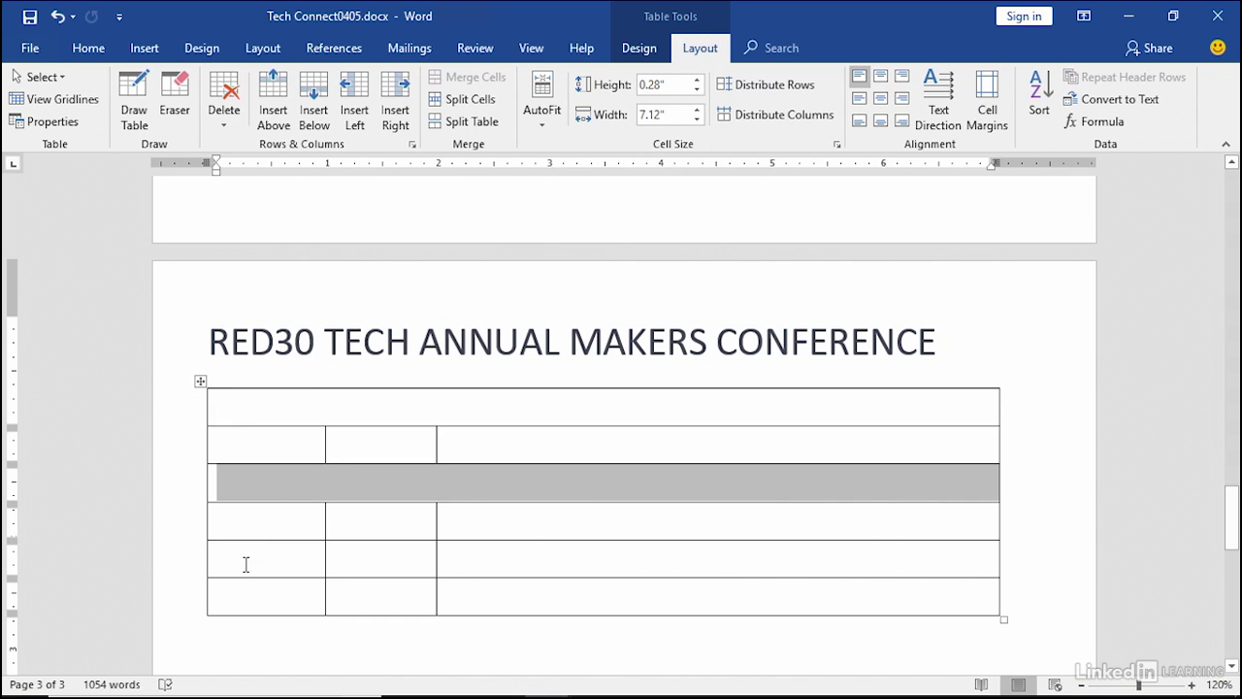
left_click_drag(281, 560, 702, 554)
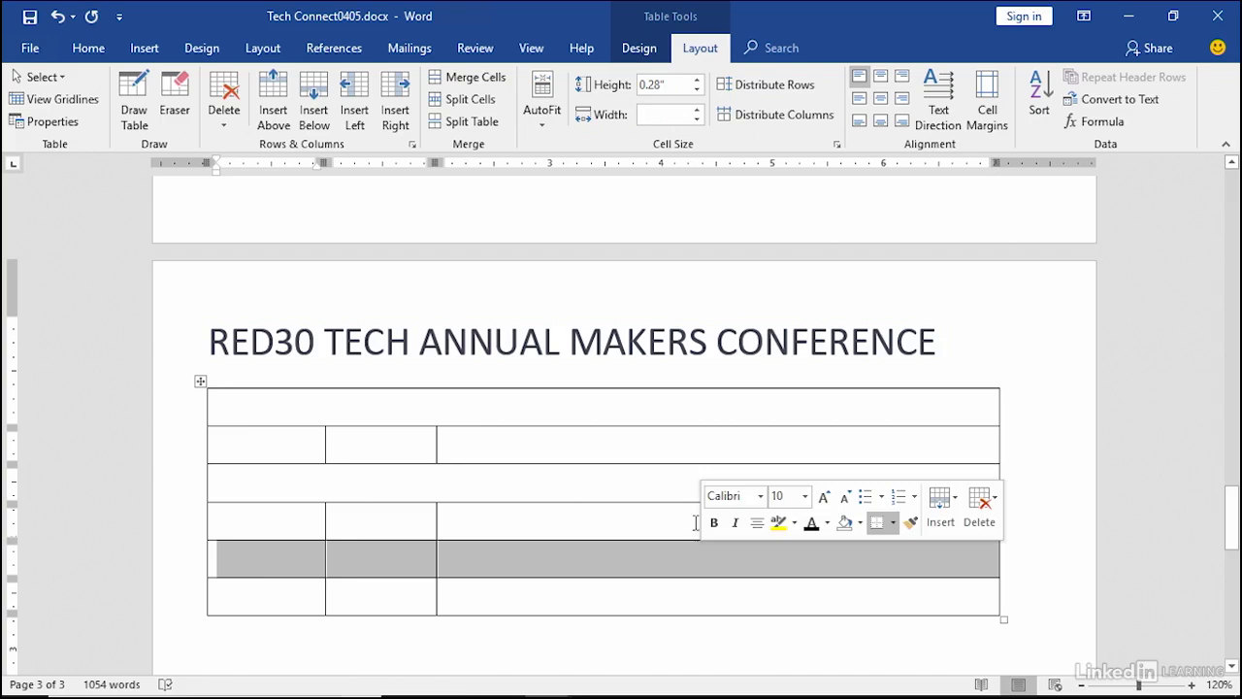
left_click(478, 82)
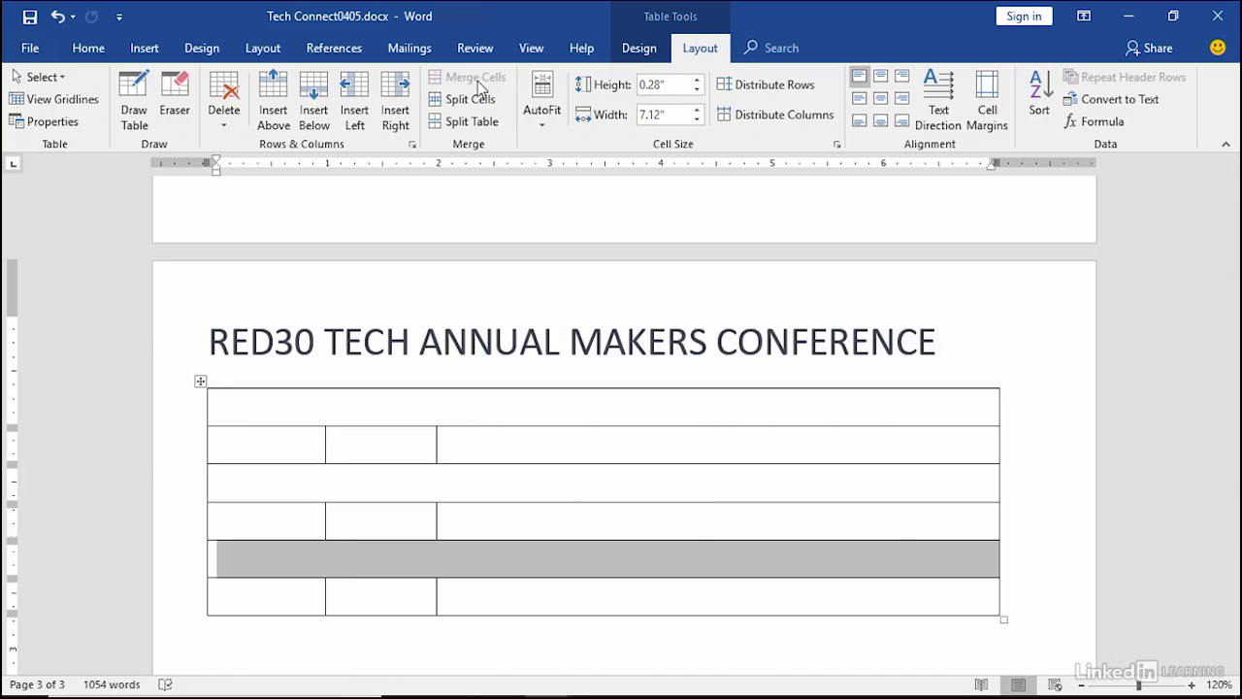
Fill the three merged rows in order with Day 1 – Tuesday, July 24; Day 2 – Wednesday, July 25; and Day 3 – Thursday, July 26
left_click(537, 407)
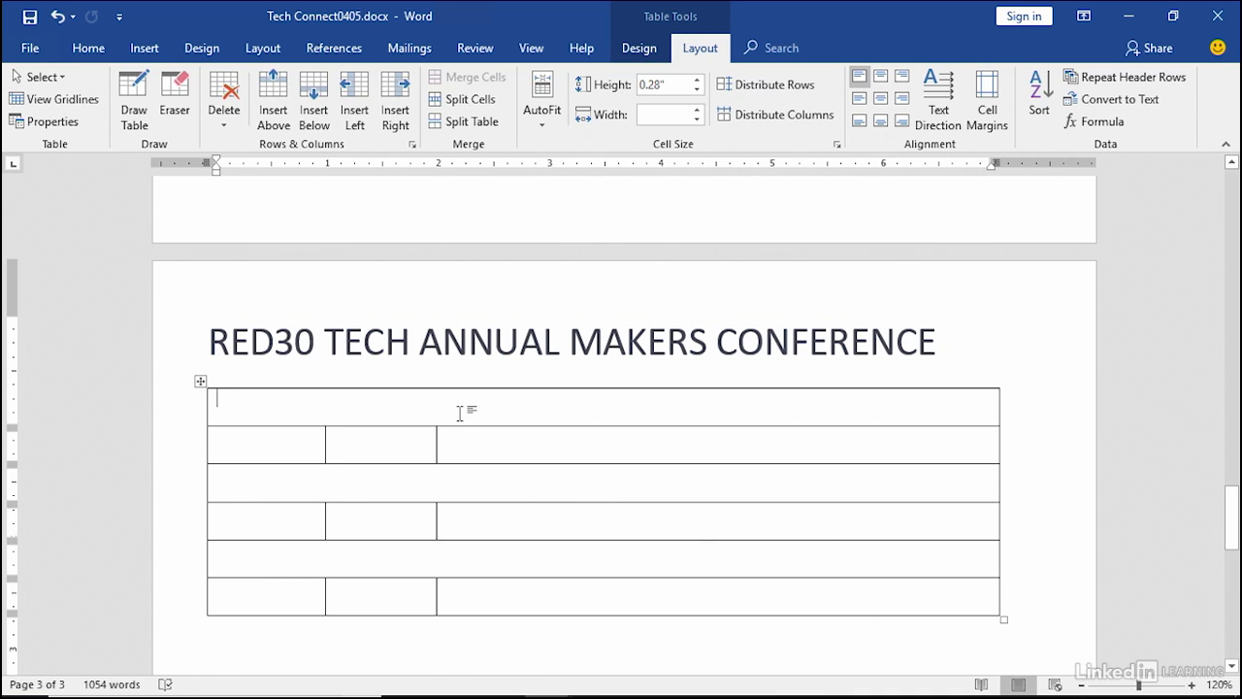
type("Day 1 - T")
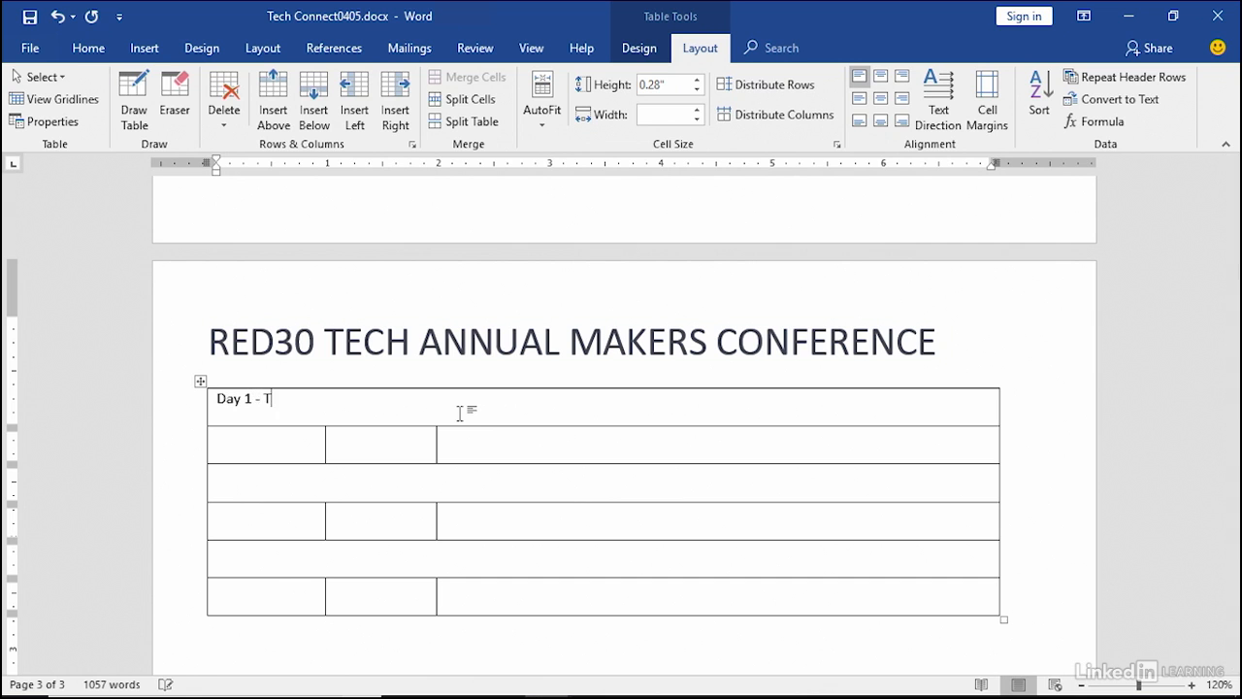
type("uesday, July 24")
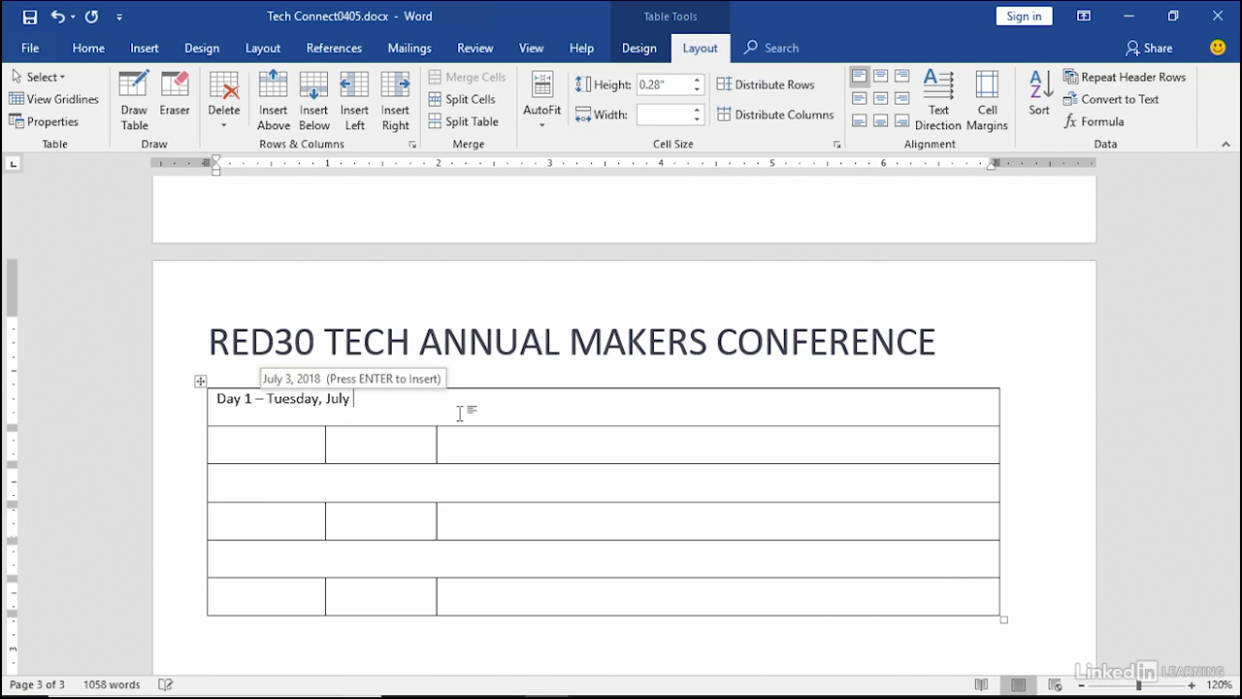
left_click(248, 487)
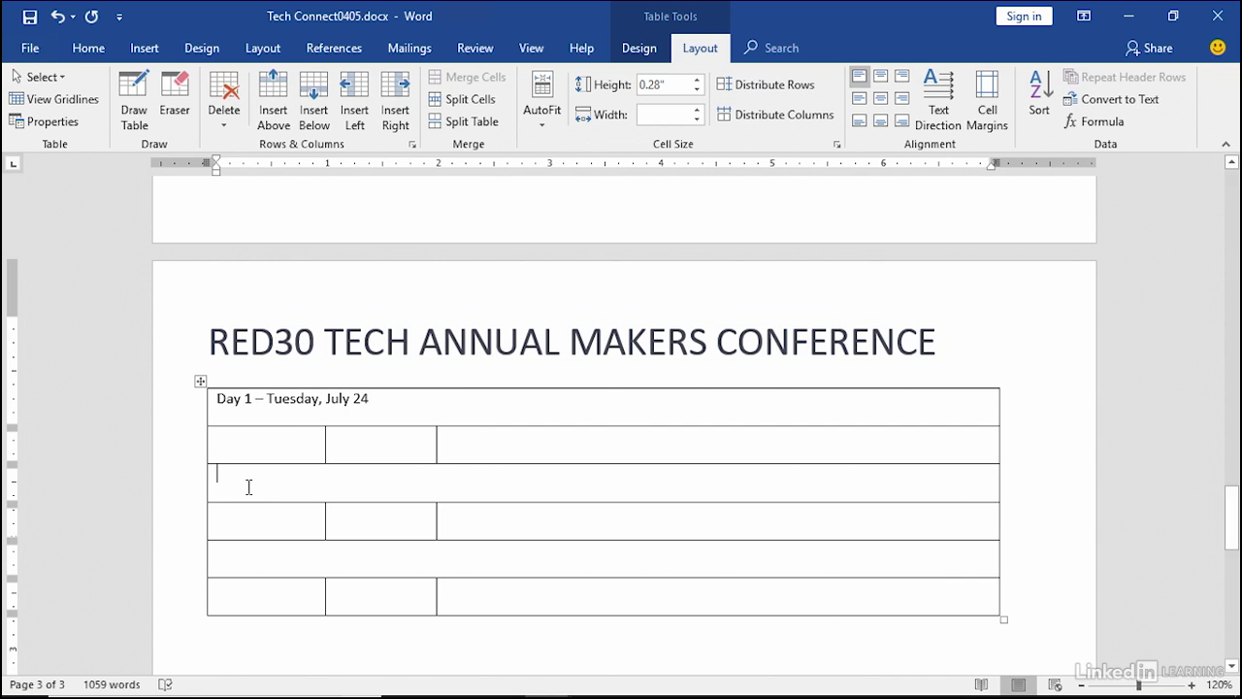
type("Day 2 - ")
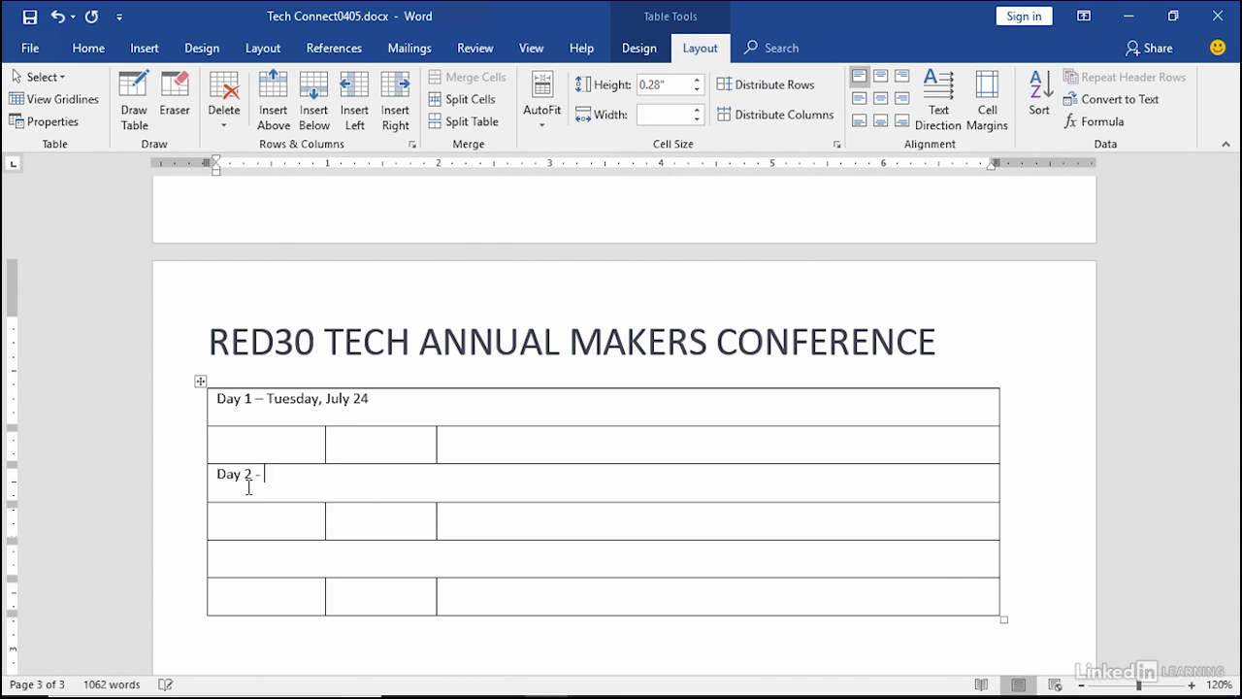
type("Wednesday, July")
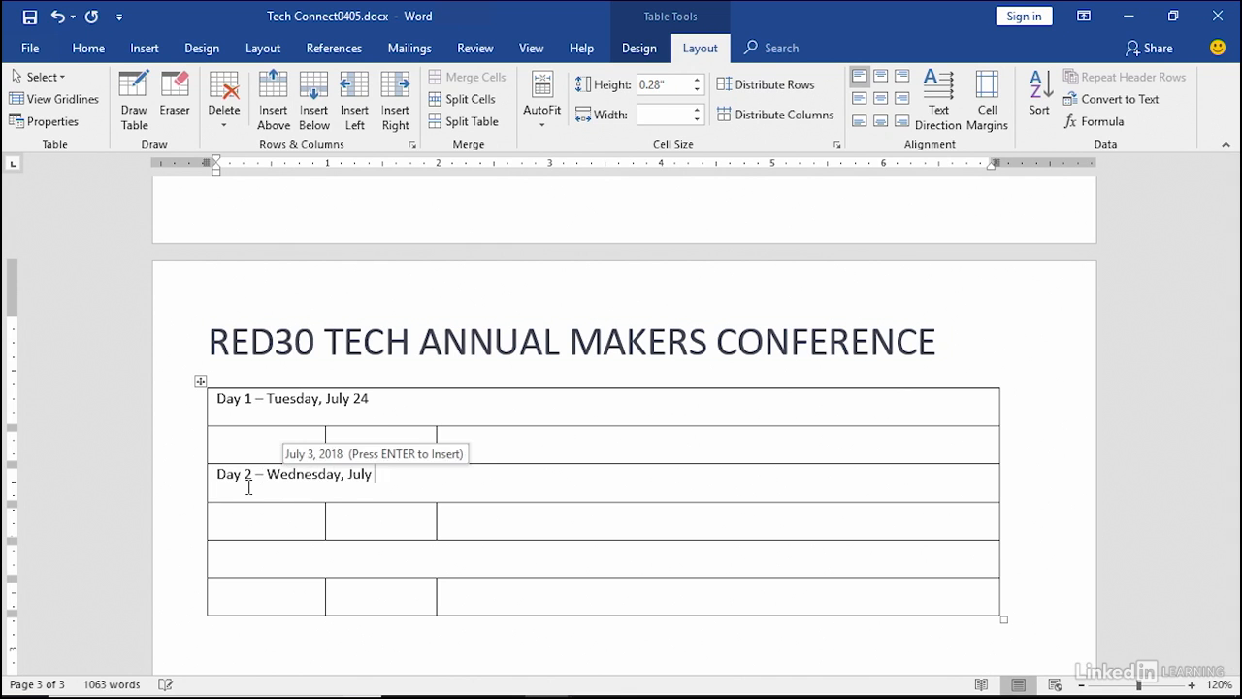
type(" 25")
left_click(262, 557)
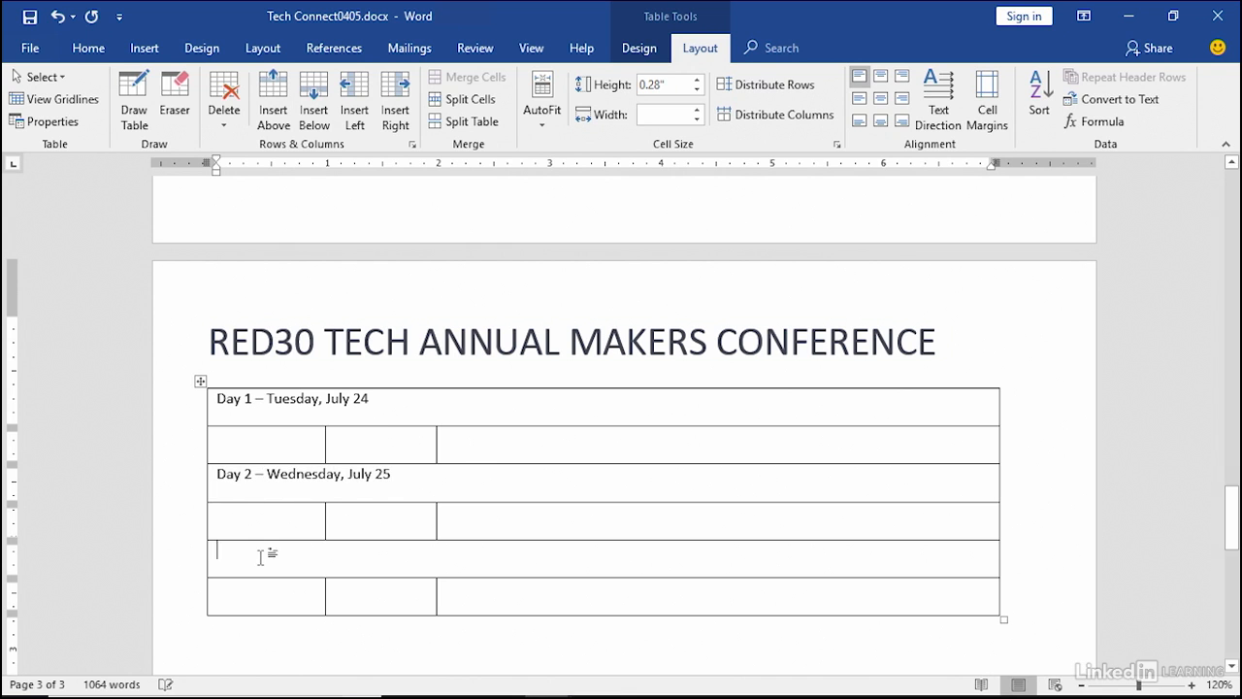
type("Day 3 - Thurs")
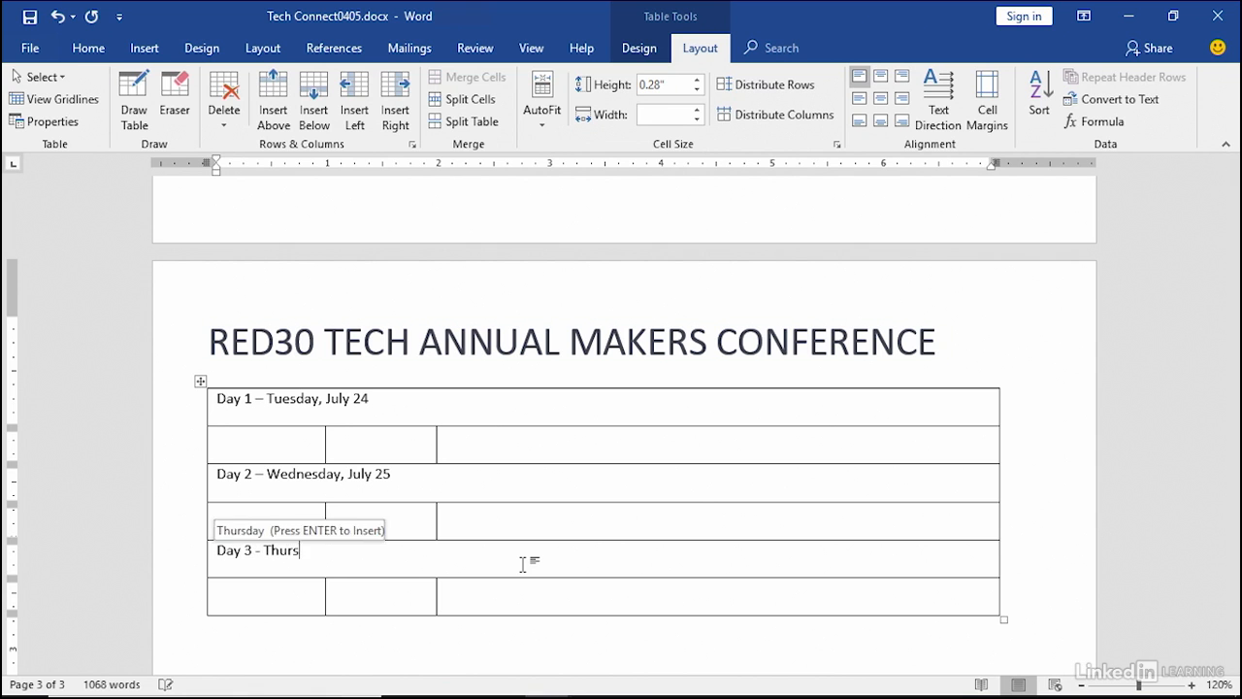
type("day, July ")
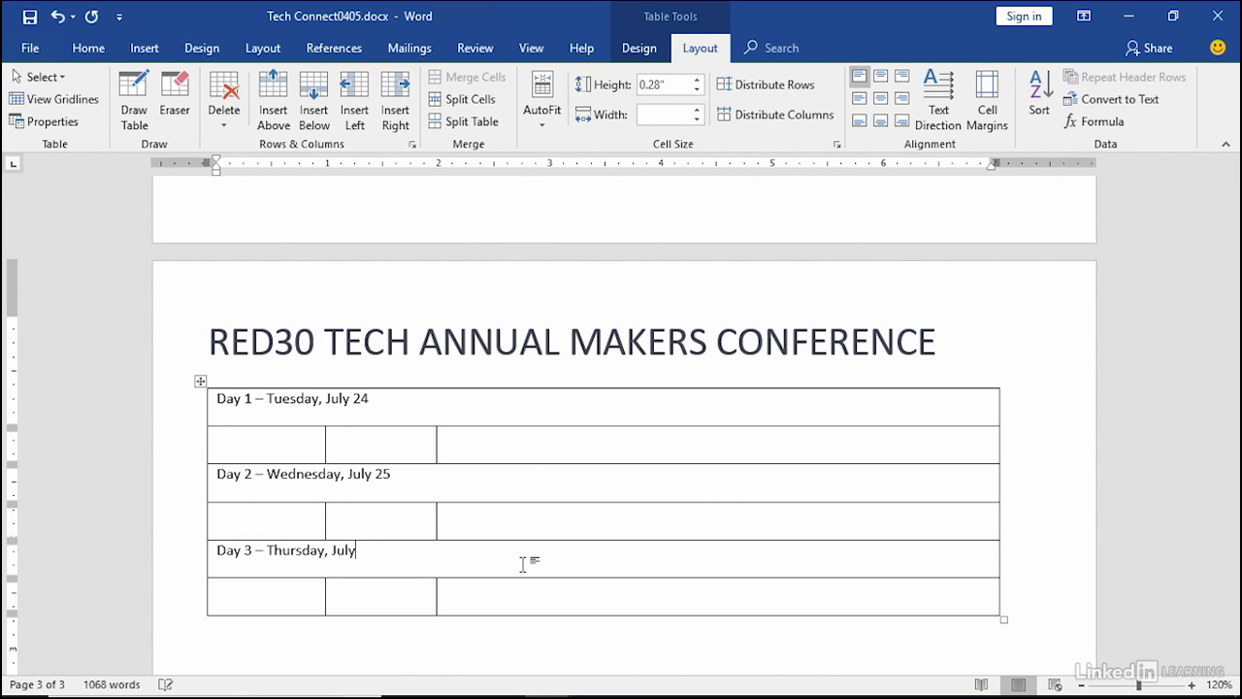
type("26")
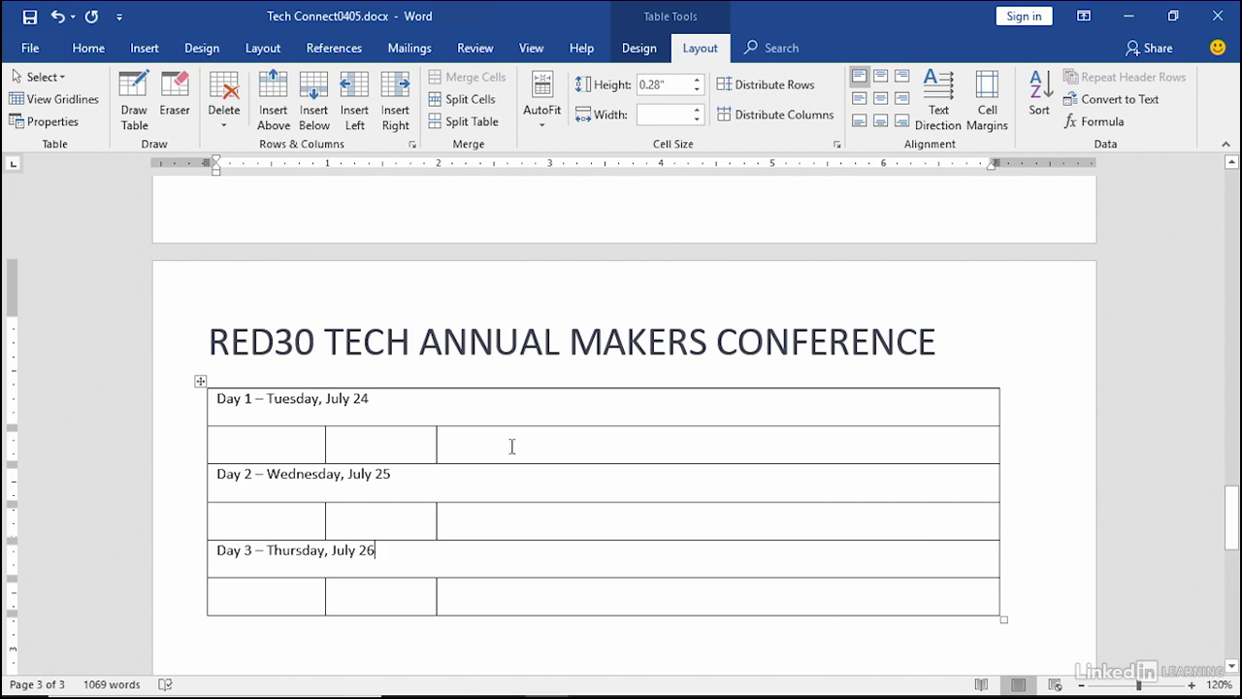
In the row below Day 1, enter 7:30 – 9:00 in the second column and Registration & continental breakfast in the third
left_click(379, 445)
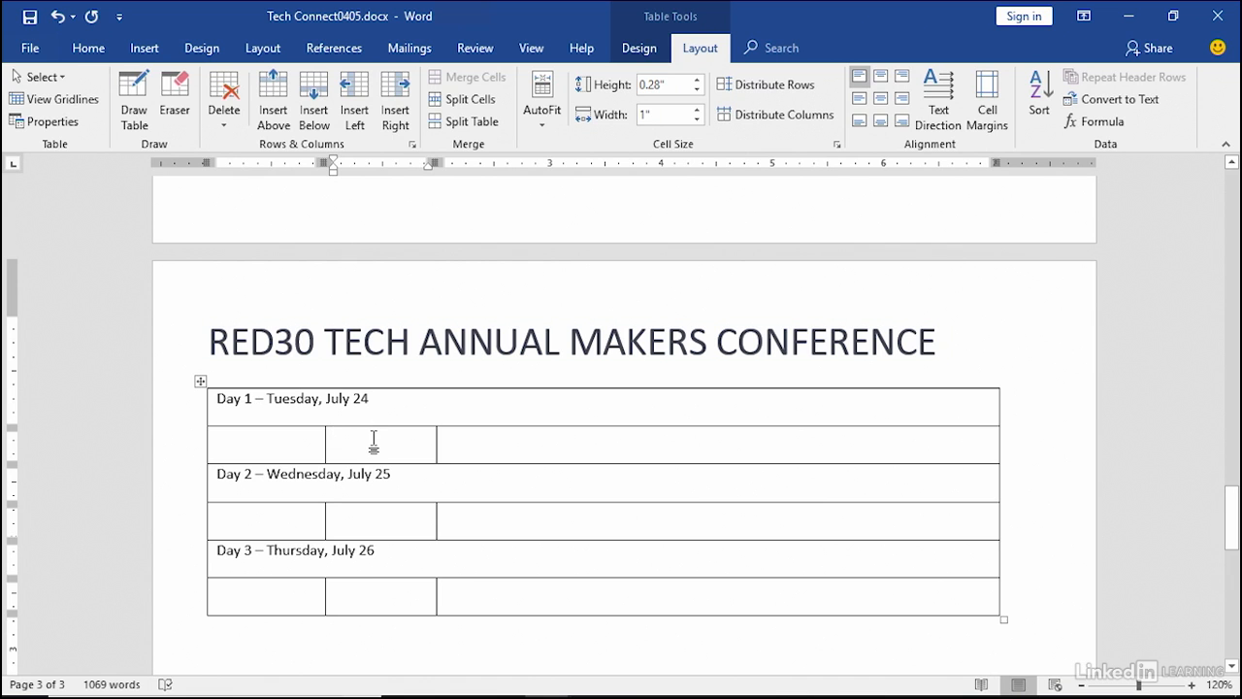
type("7:30 – 9:00")
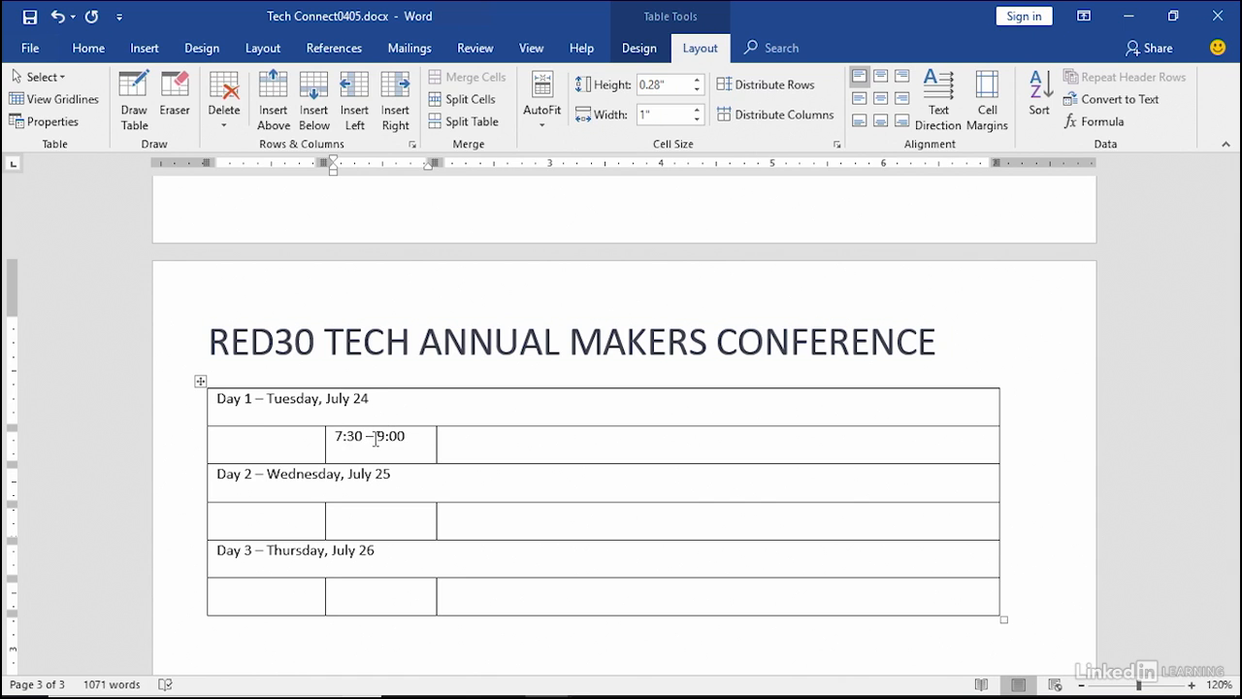
key("Tab")
type("Regist")
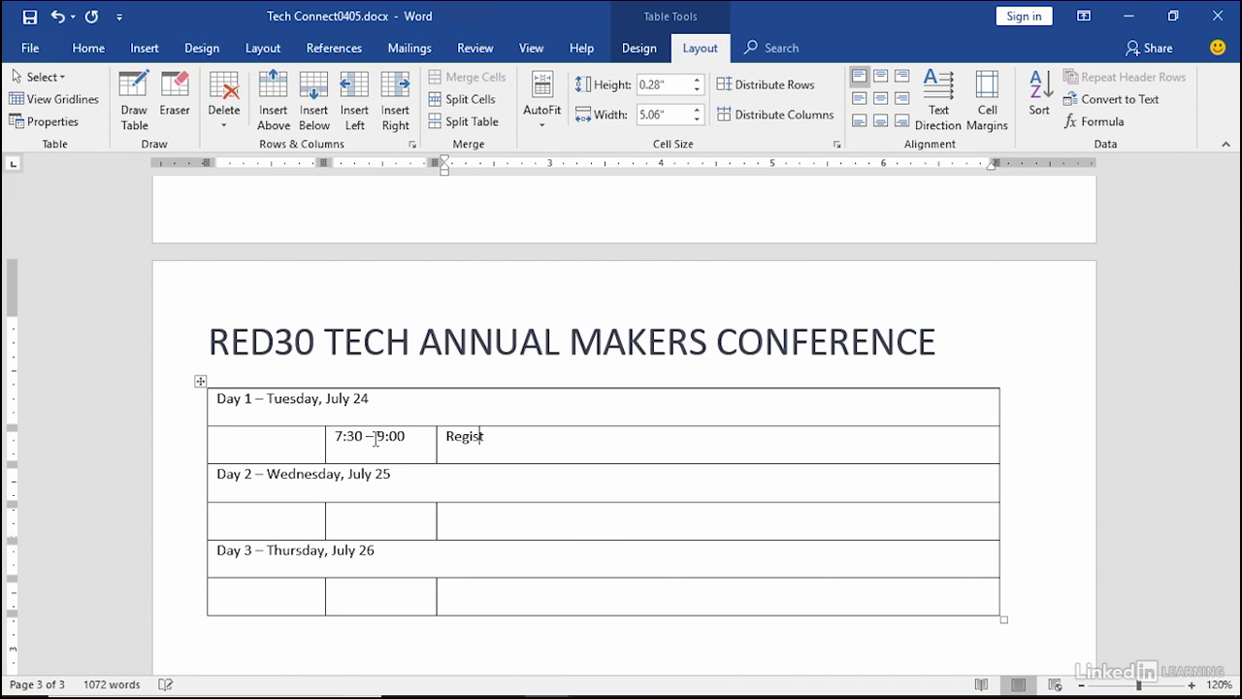
type("ration & continental breakfast")
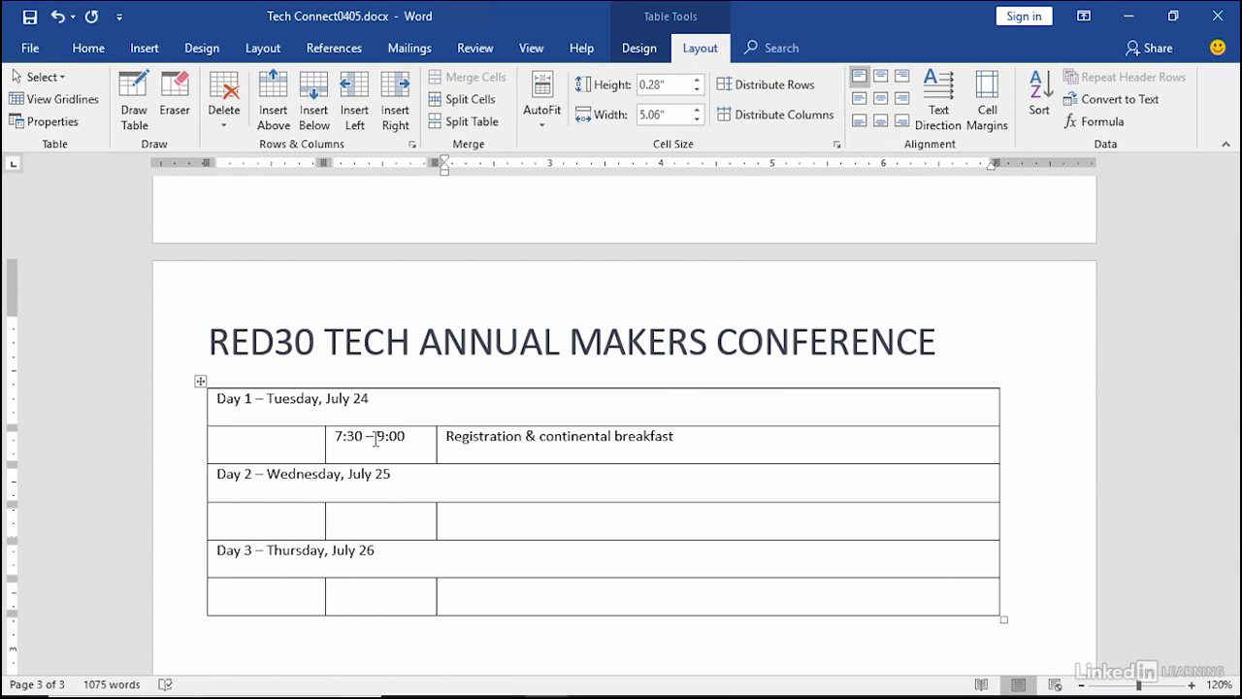
Add a second line to the Day 1 schedule cells with the time 9:15 – 10:00 and the entry Opening remarks
key("Return")
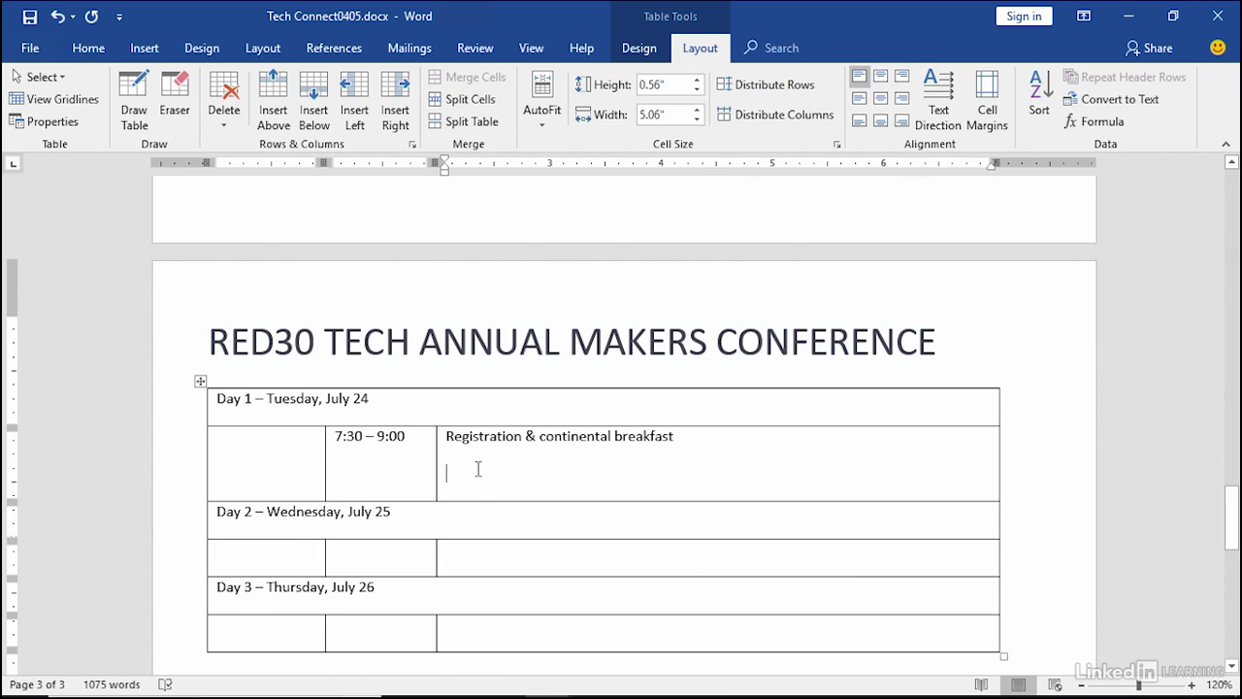
left_click(416, 443)
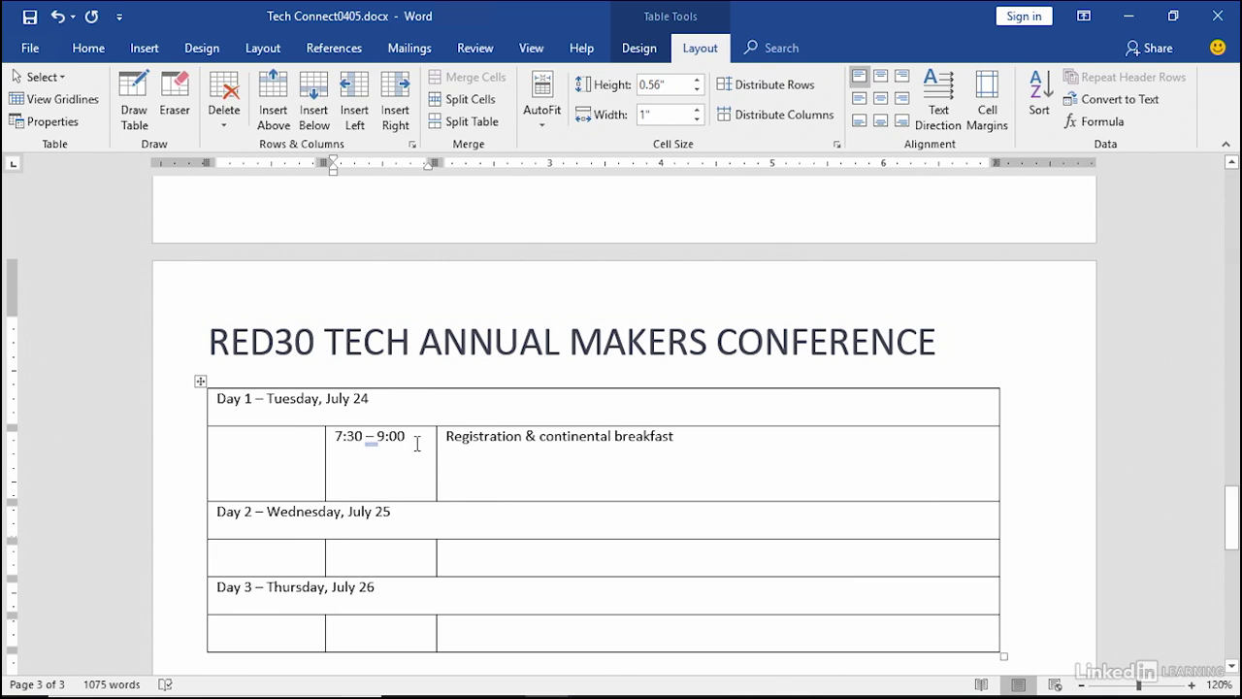
key("Return")
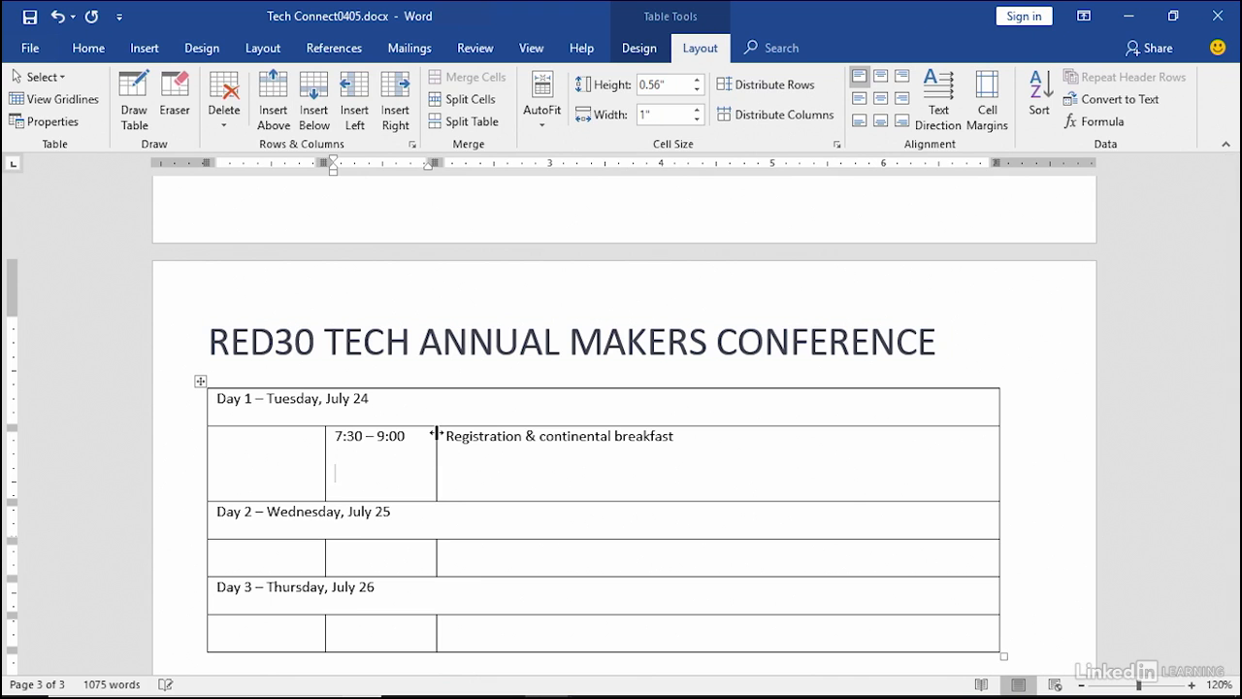
type("9:15 -")
type(" 10:00")
left_click(436, 435)
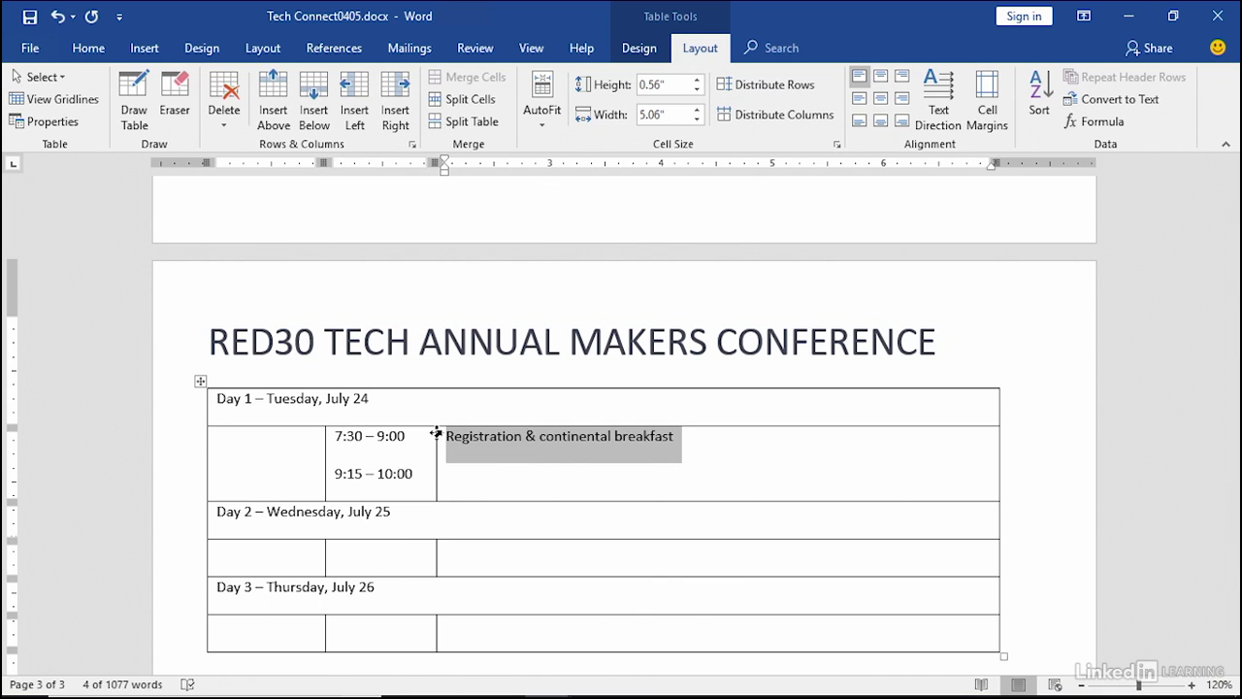
left_click(684, 471)
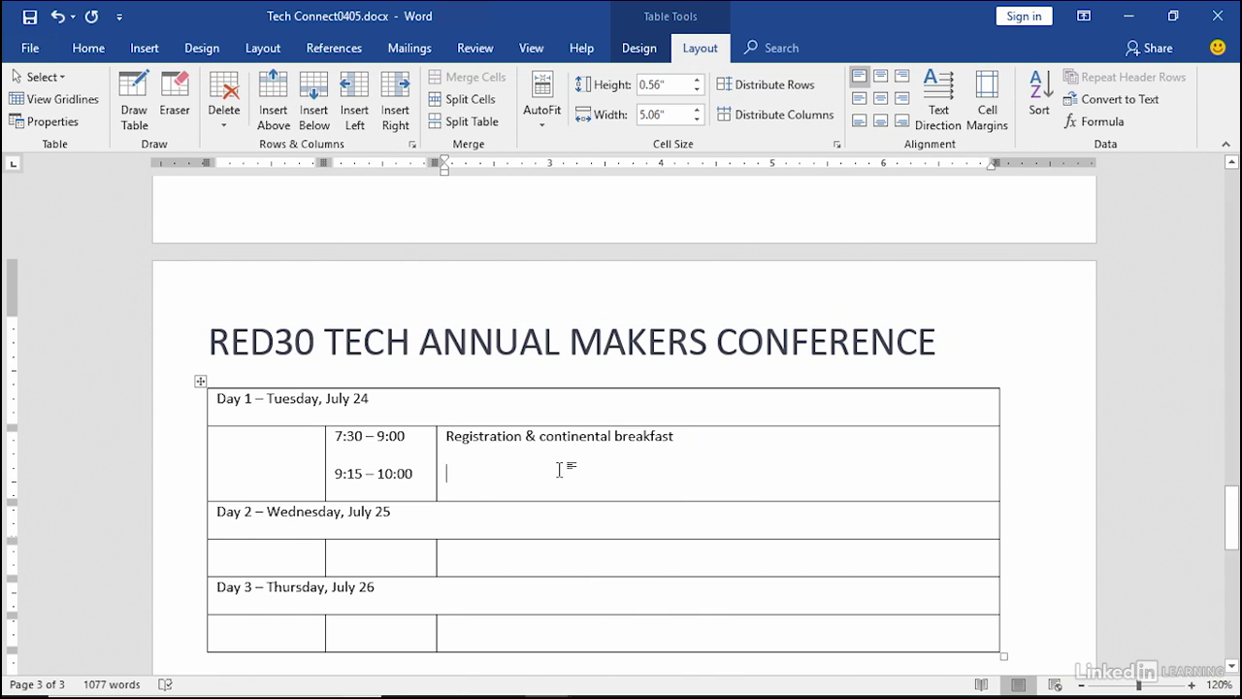
type("Opening remarks")
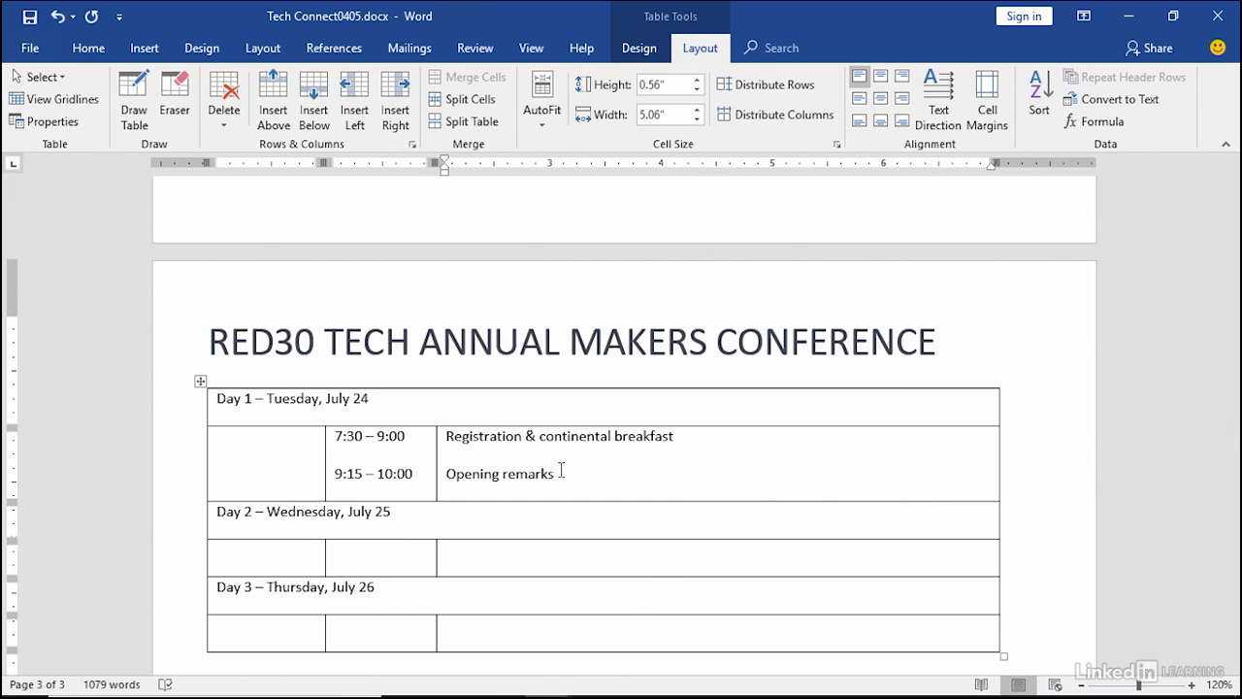
Shade the Day 1 heading row with a dark blue-gray theme color
left_click(498, 409)
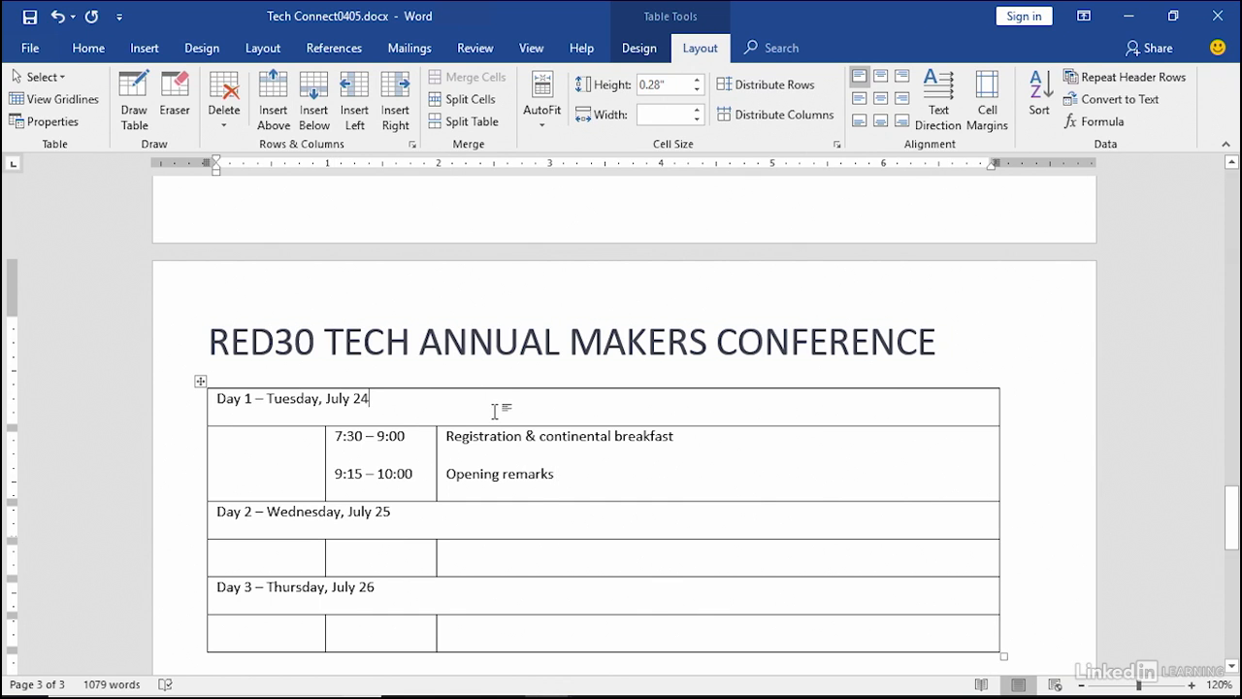
left_click(638, 49)
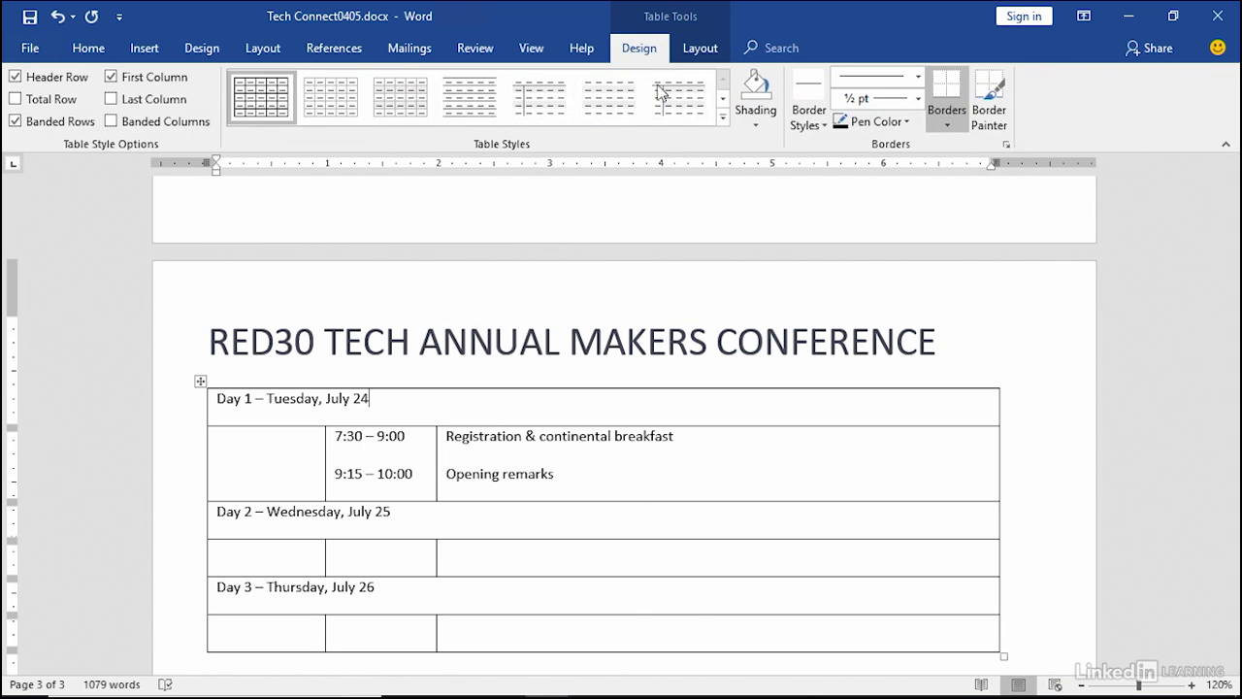
left_click(720, 116)
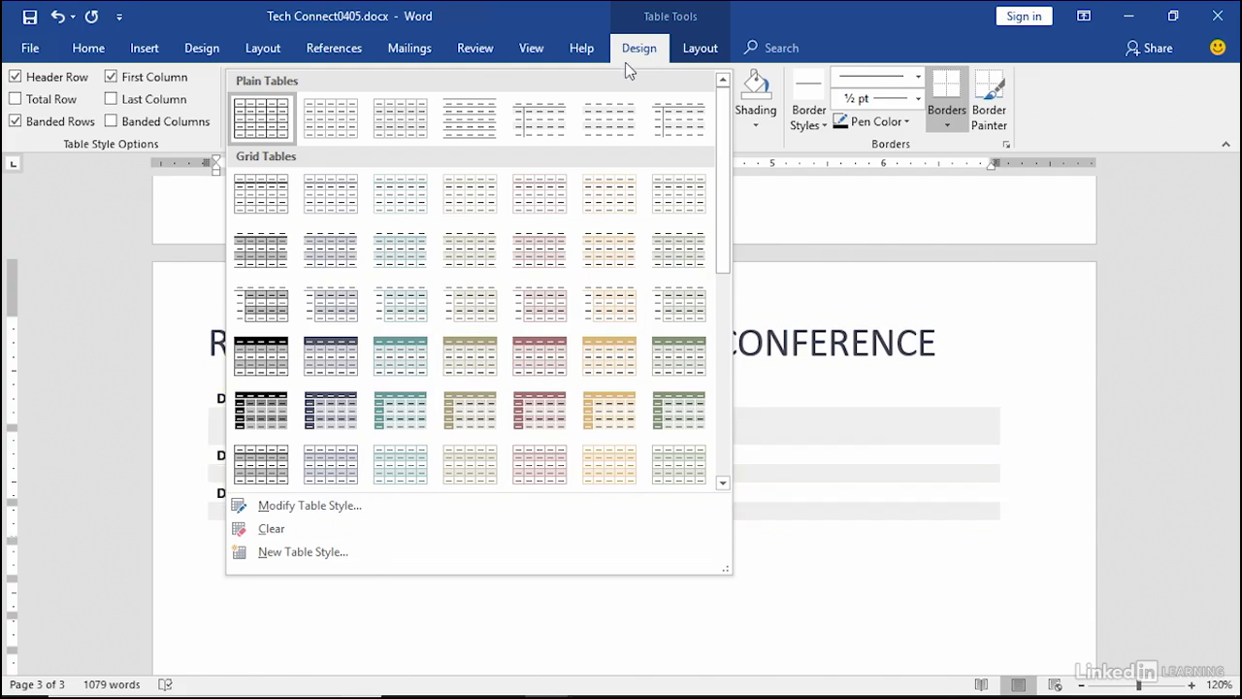
left_click(854, 474)
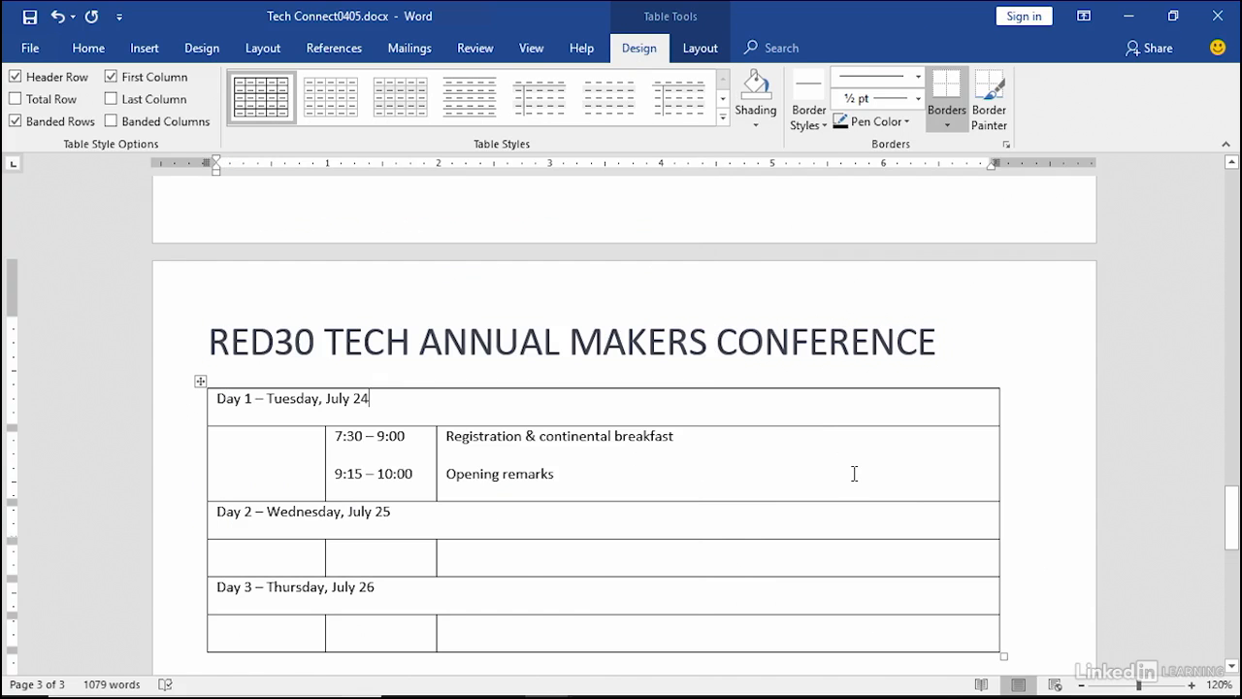
left_click(471, 406)
left_click(754, 118)
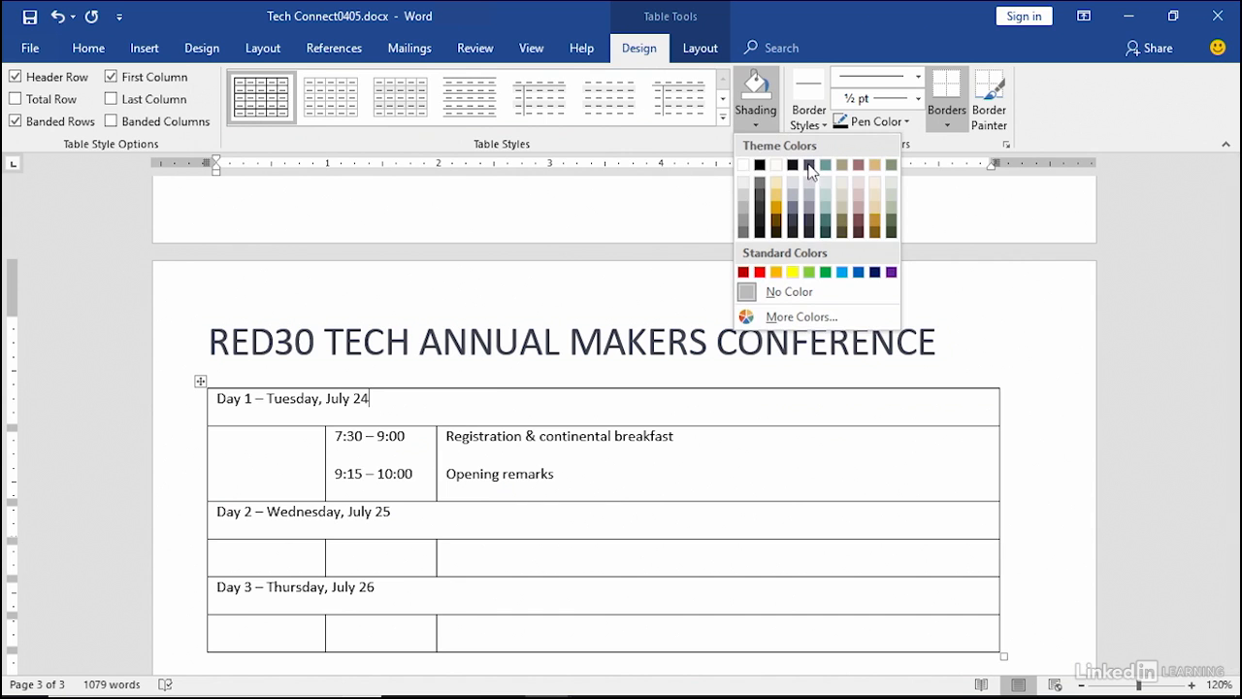
left_click(810, 222)
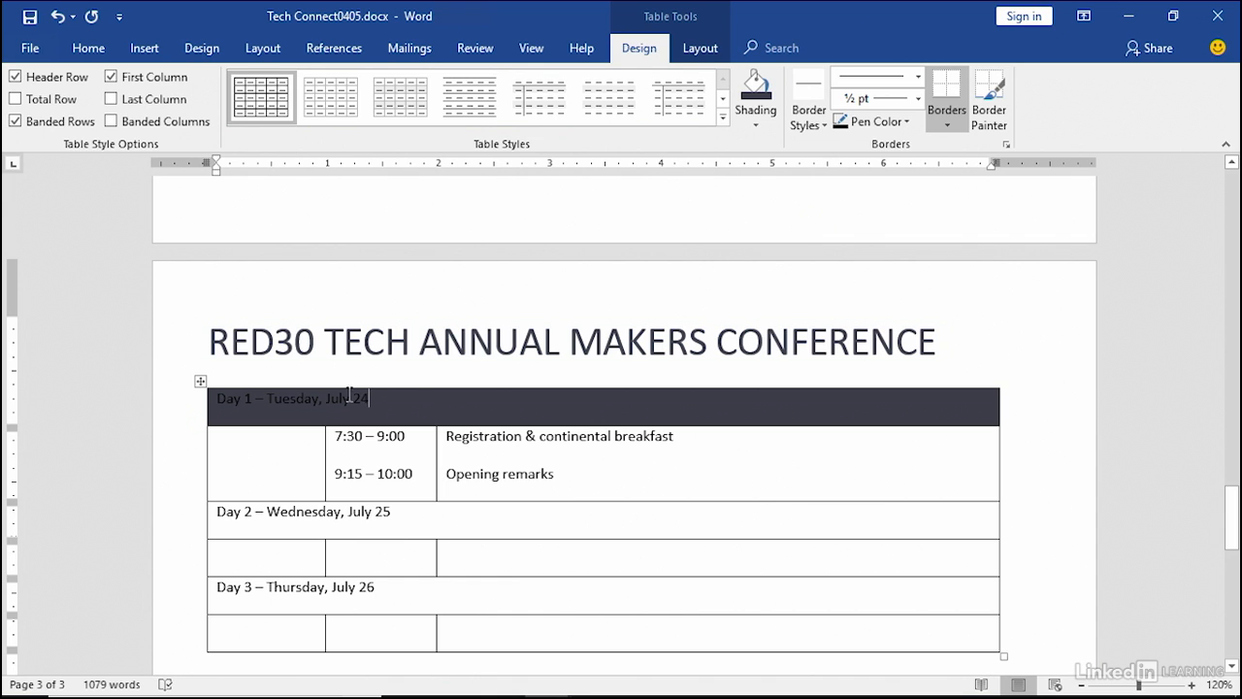
Change the font color of the Day 1 heading text to the white theme color
left_click_drag(367, 399, 206, 406)
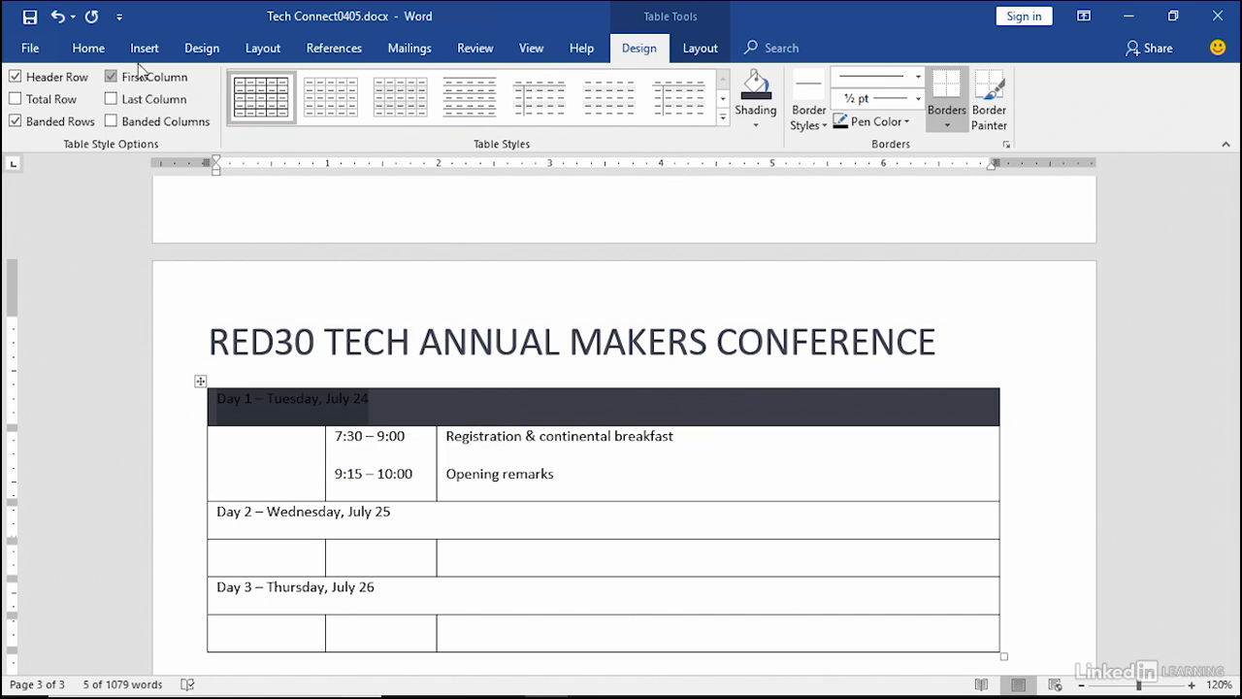
left_click(90, 49)
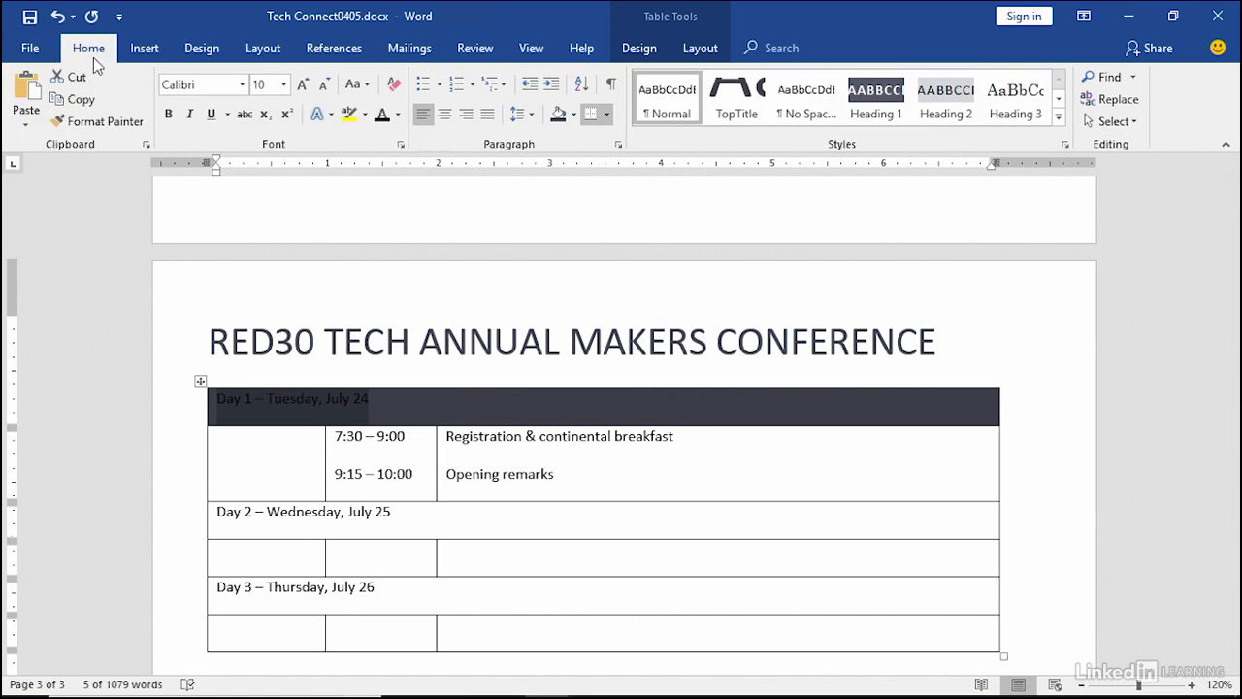
left_click(398, 113)
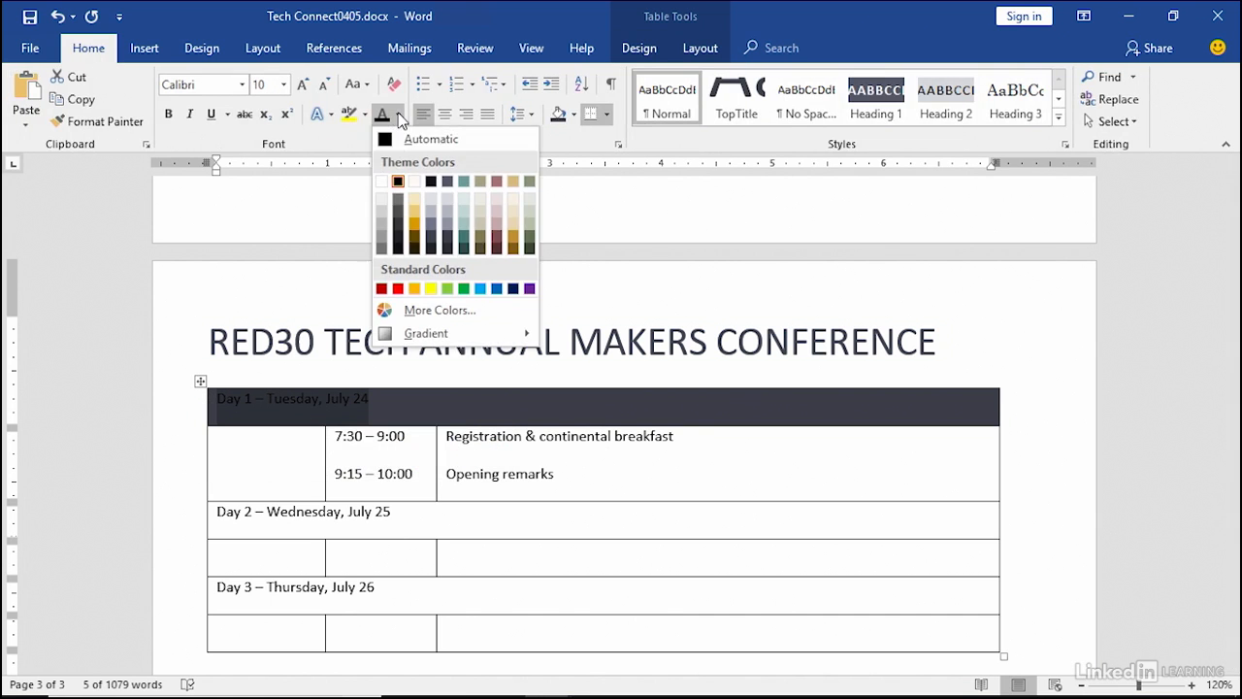
left_click(382, 181)
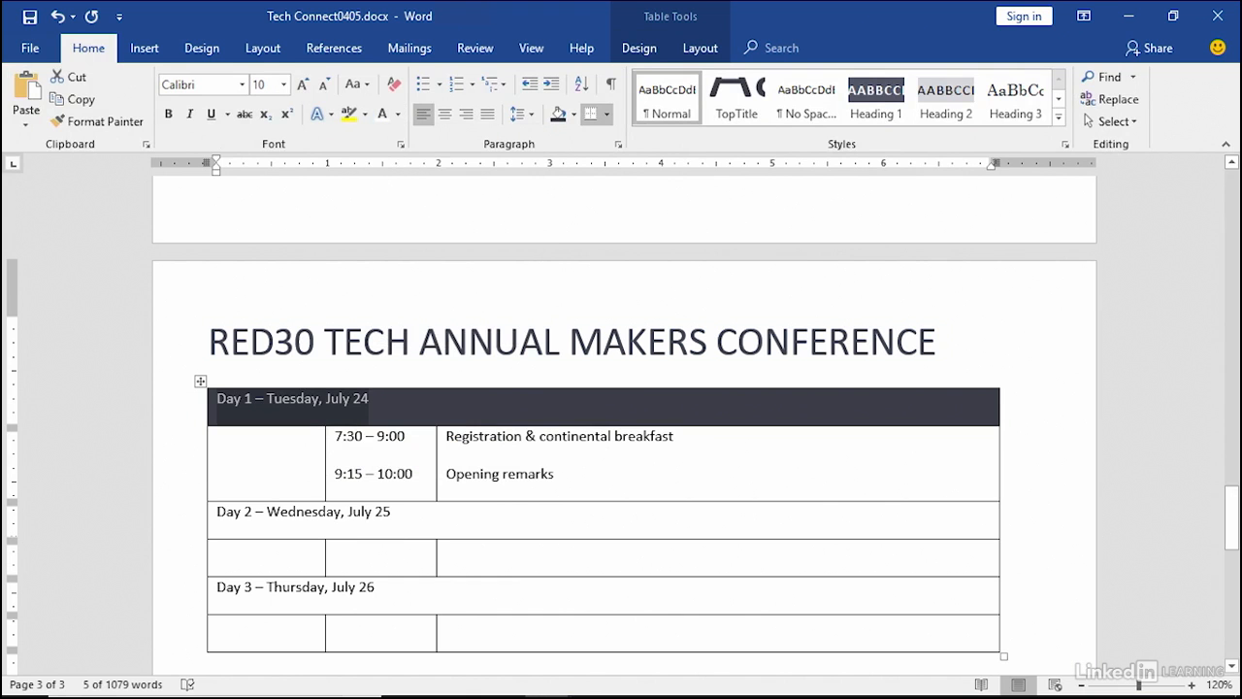
left_click(593, 415)
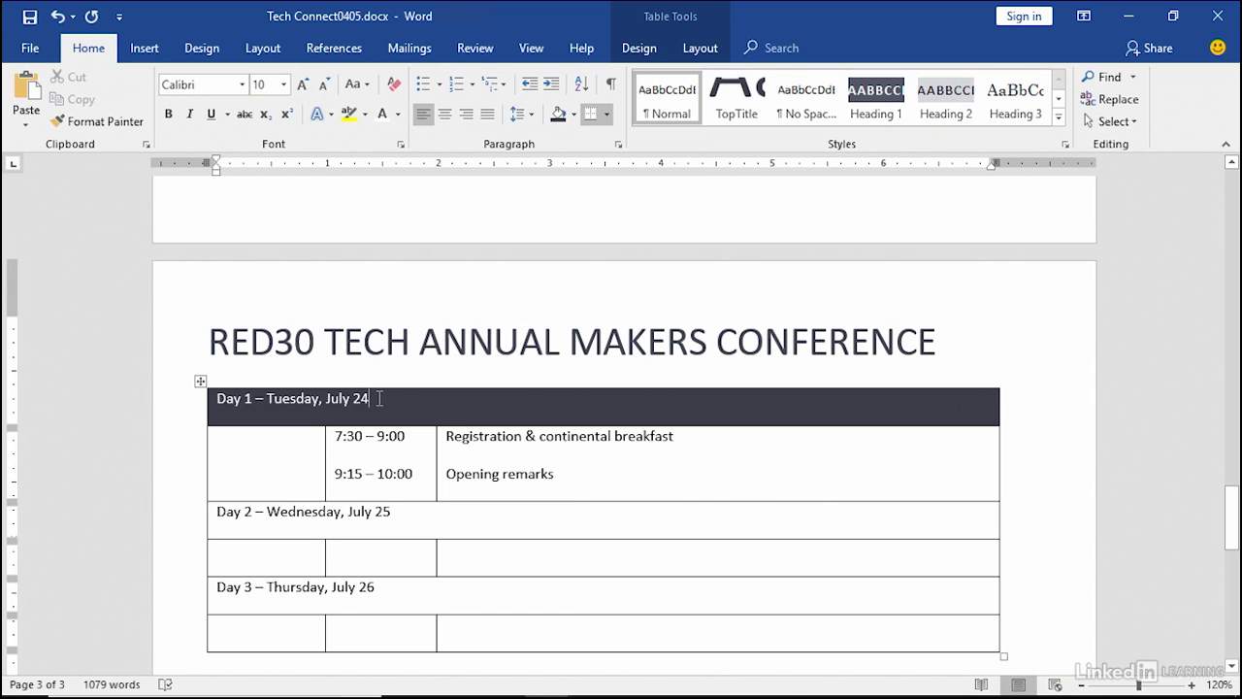
Enlarge the Day 1 heading text to 20 pt and center it in its row
left_click_drag(379, 398, 217, 398)
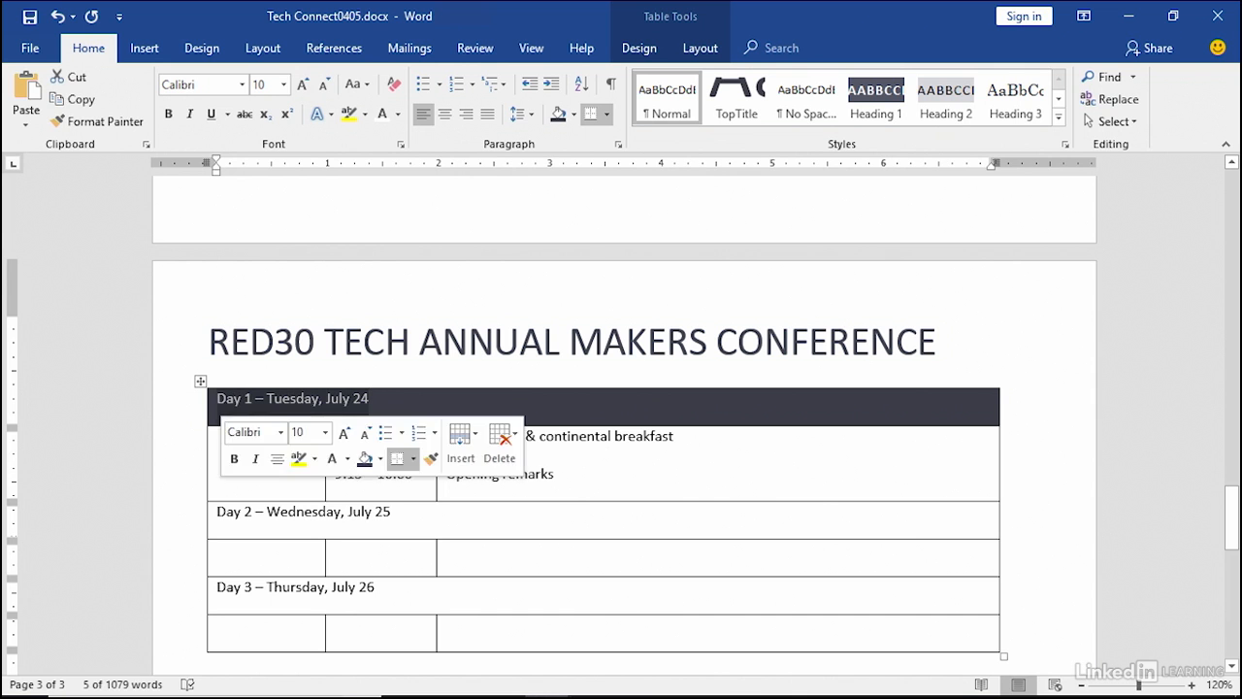
left_click(302, 86)
left_click(299, 85)
left_click(300, 85)
left_click(300, 85)
left_click(300, 85)
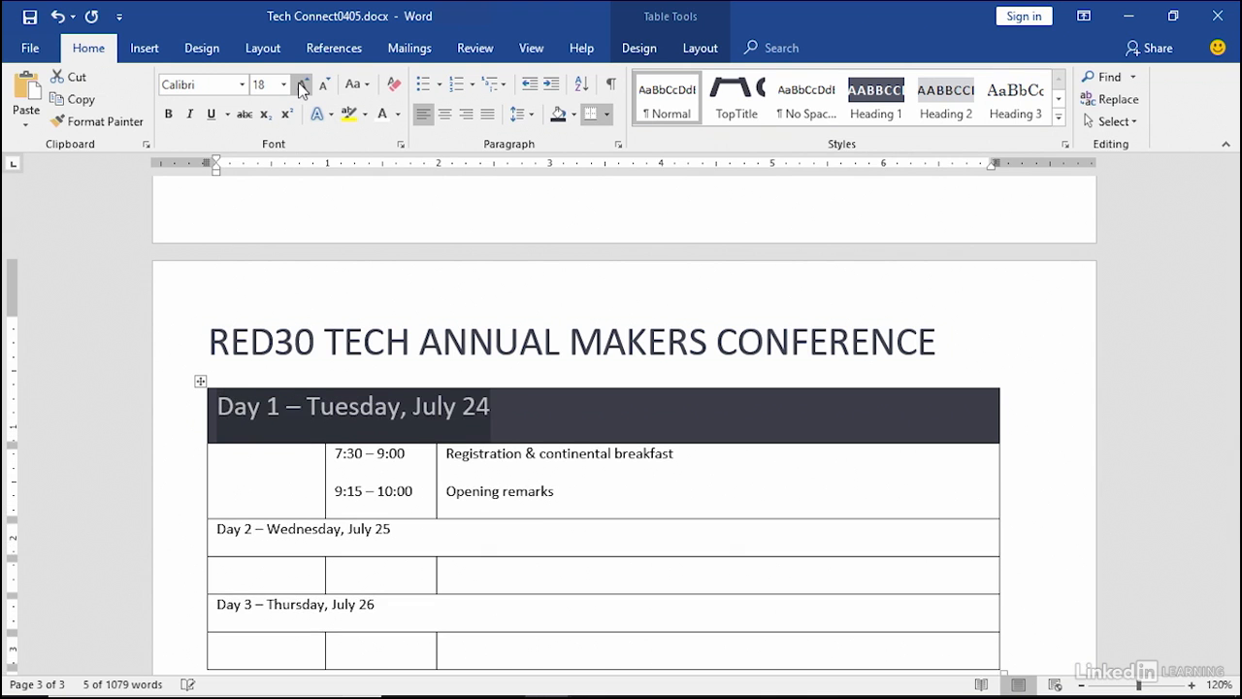
left_click(300, 86)
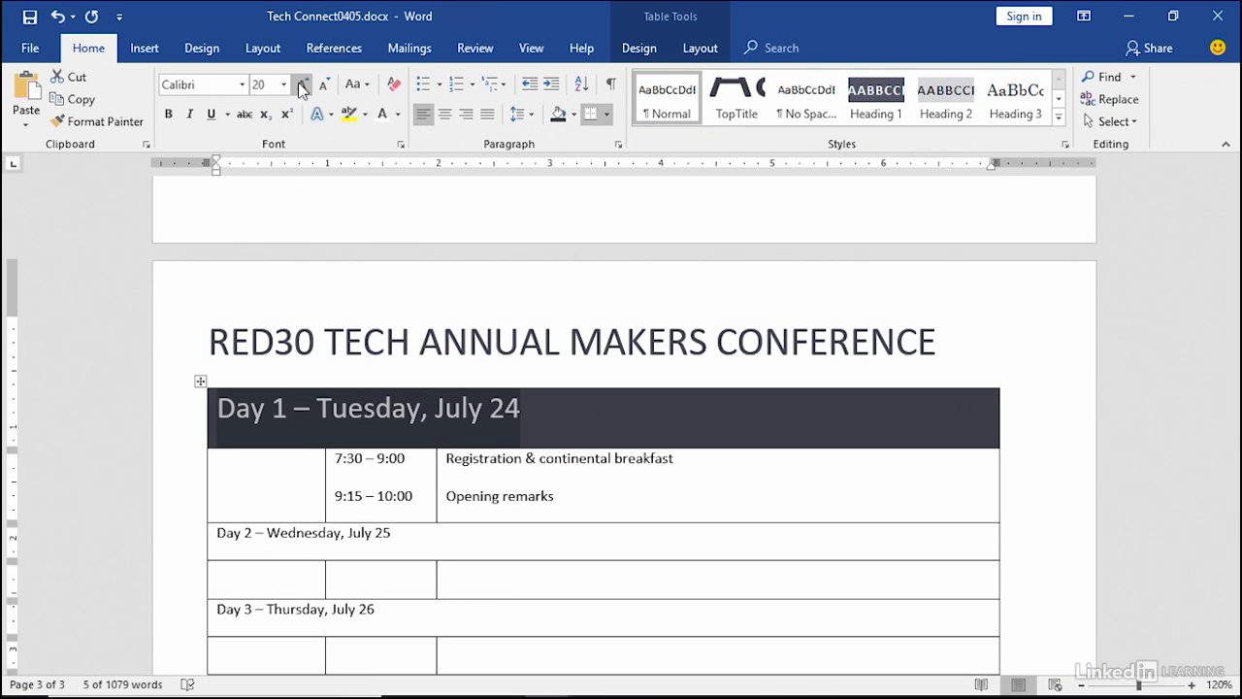
left_click(444, 115)
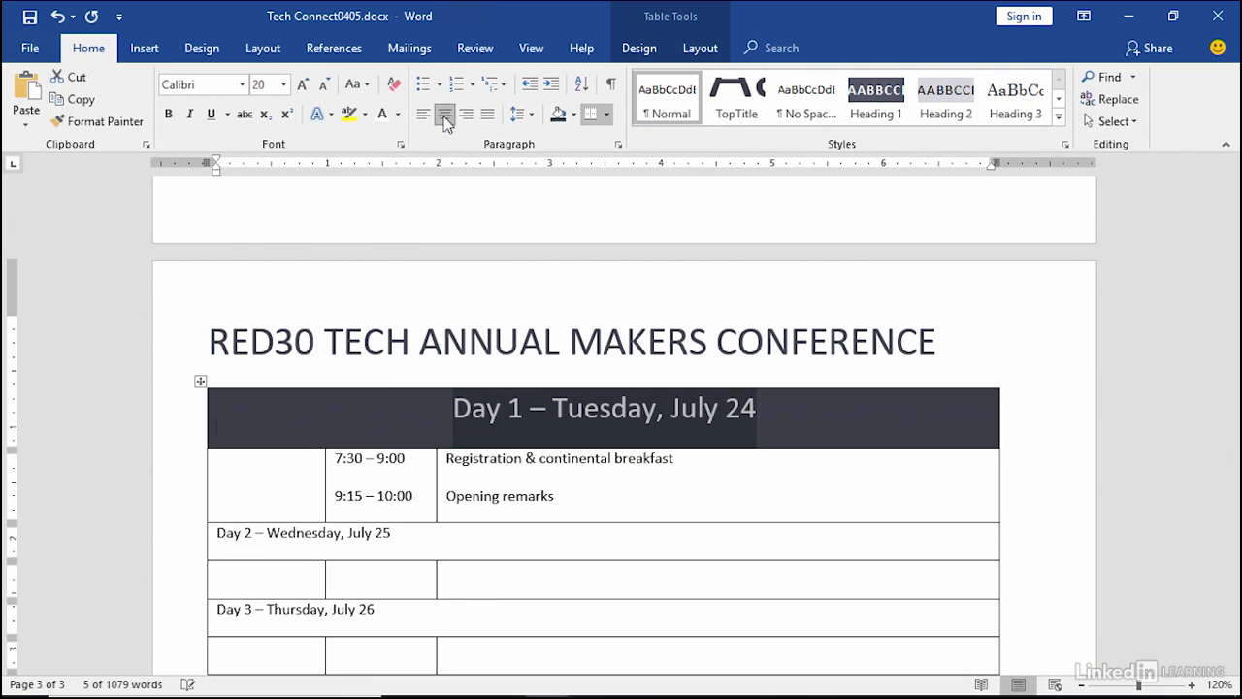
left_click(505, 549)
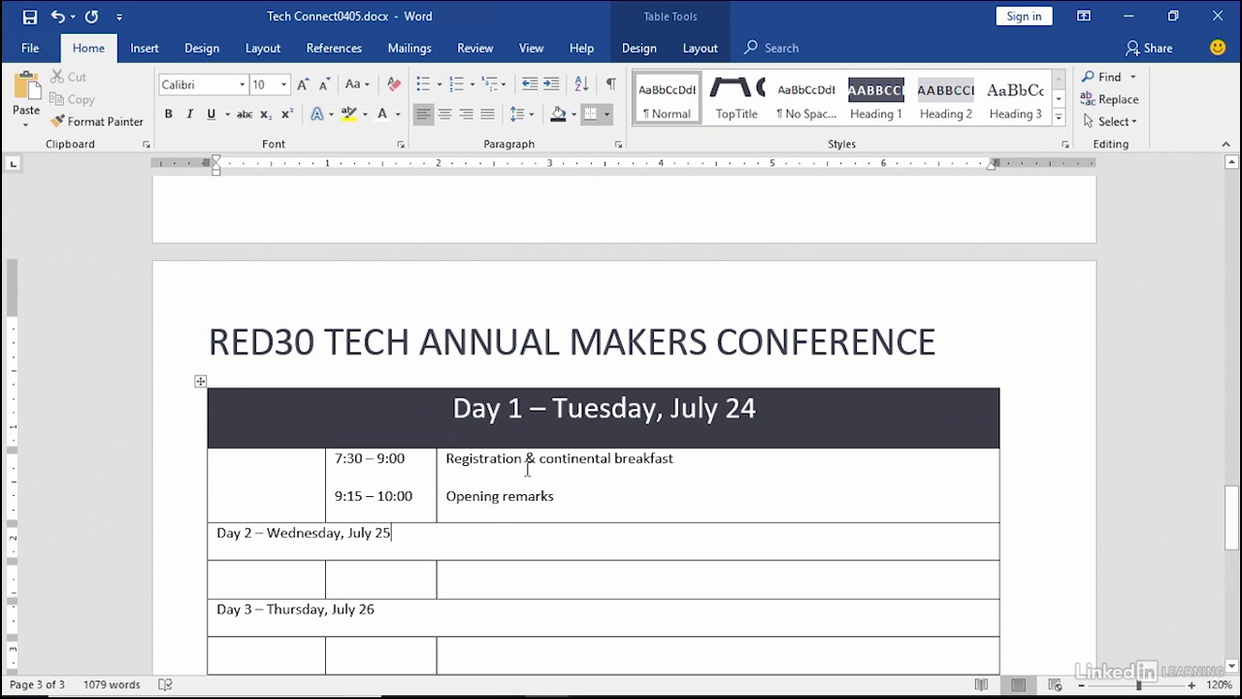
Remove the left border of the third-column cell in the schedule rows below Day 1, Day 2 and Day 3
left_click(656, 492)
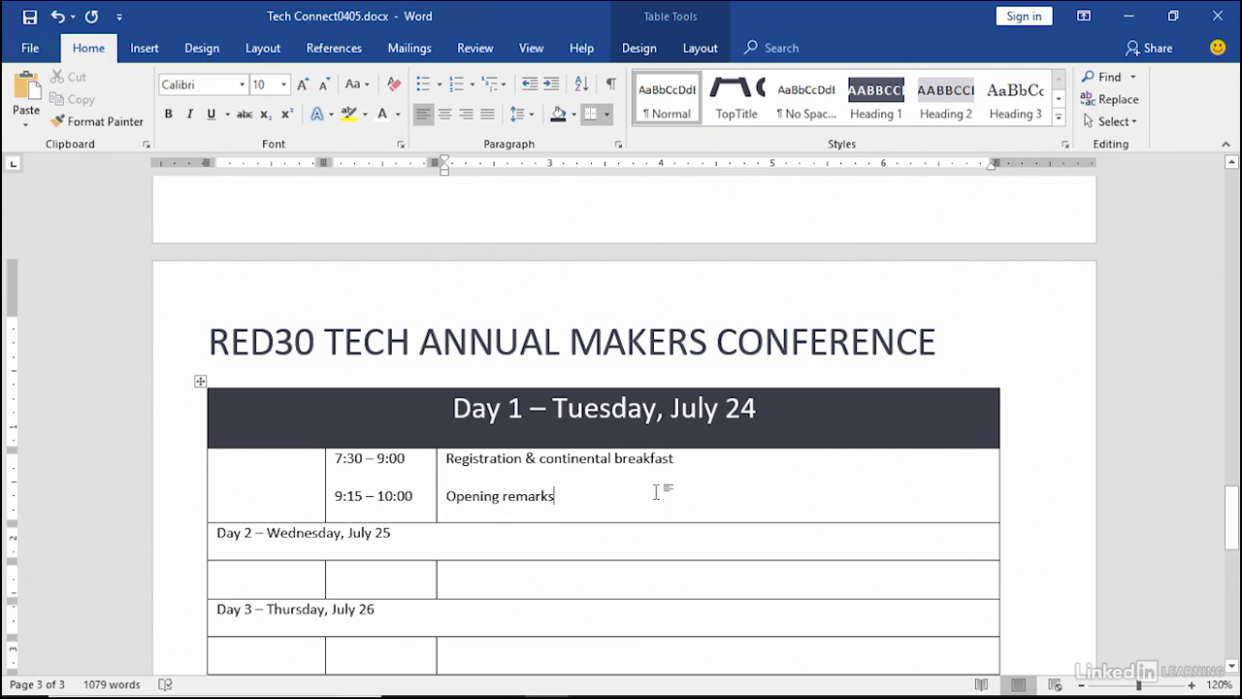
left_click(640, 51)
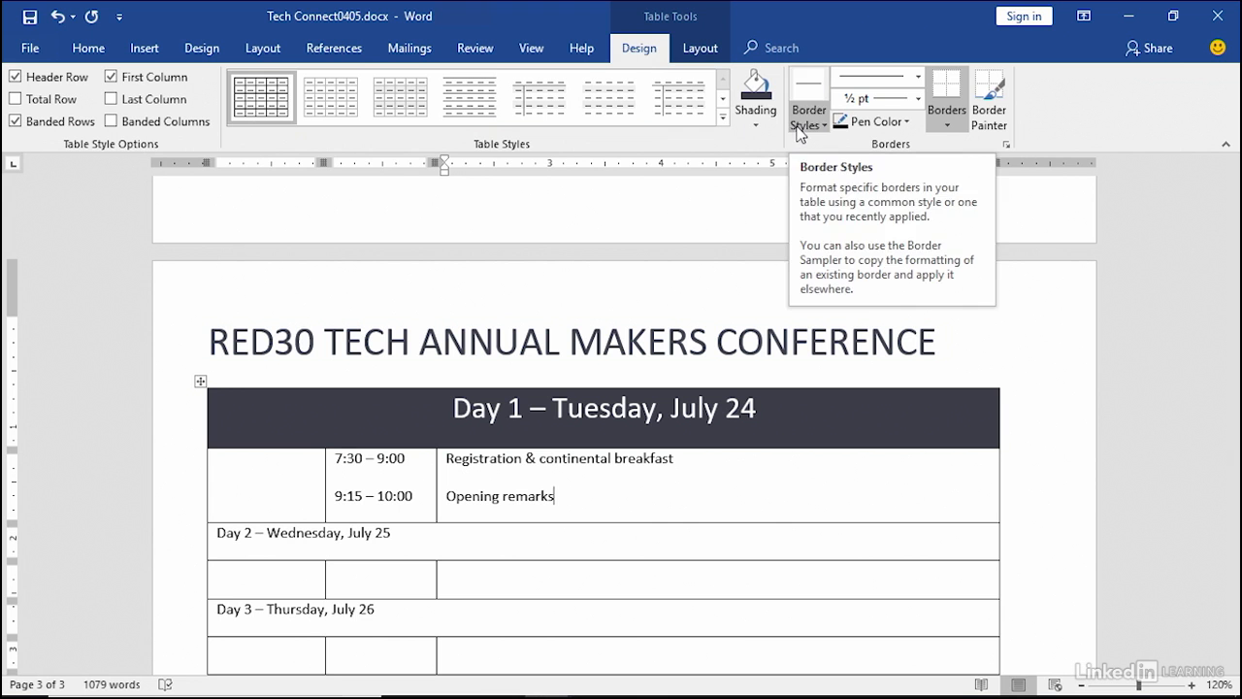
left_click(957, 128)
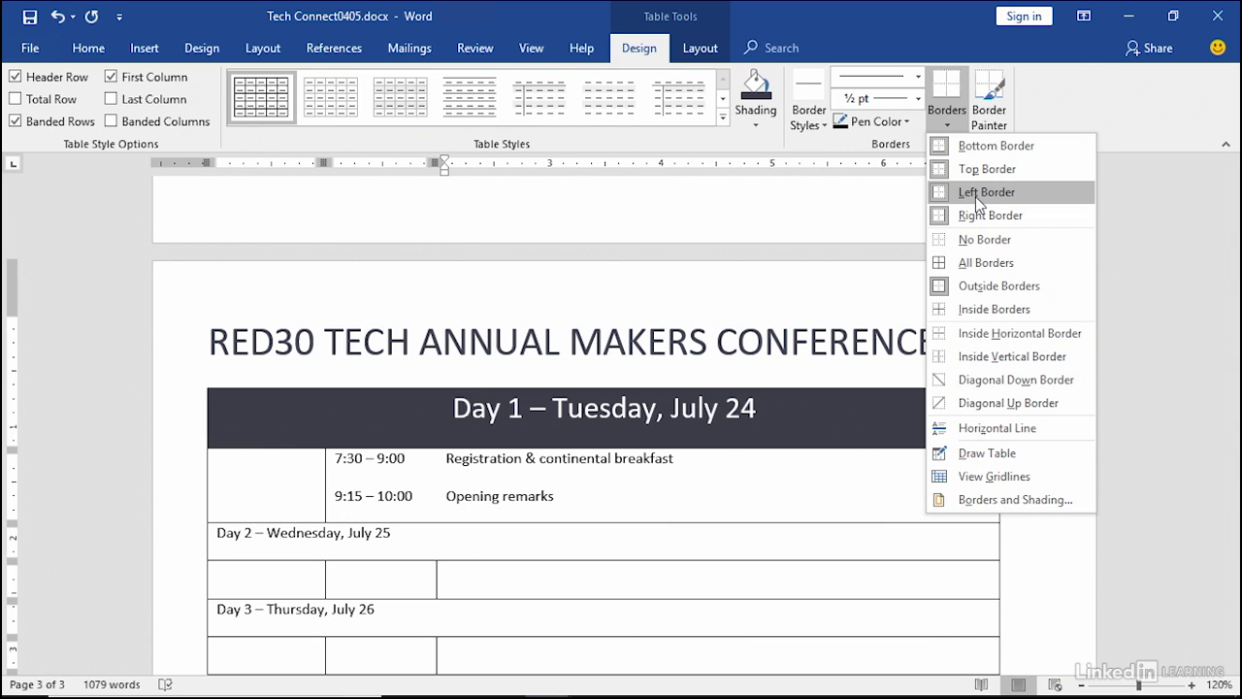
left_click(976, 194)
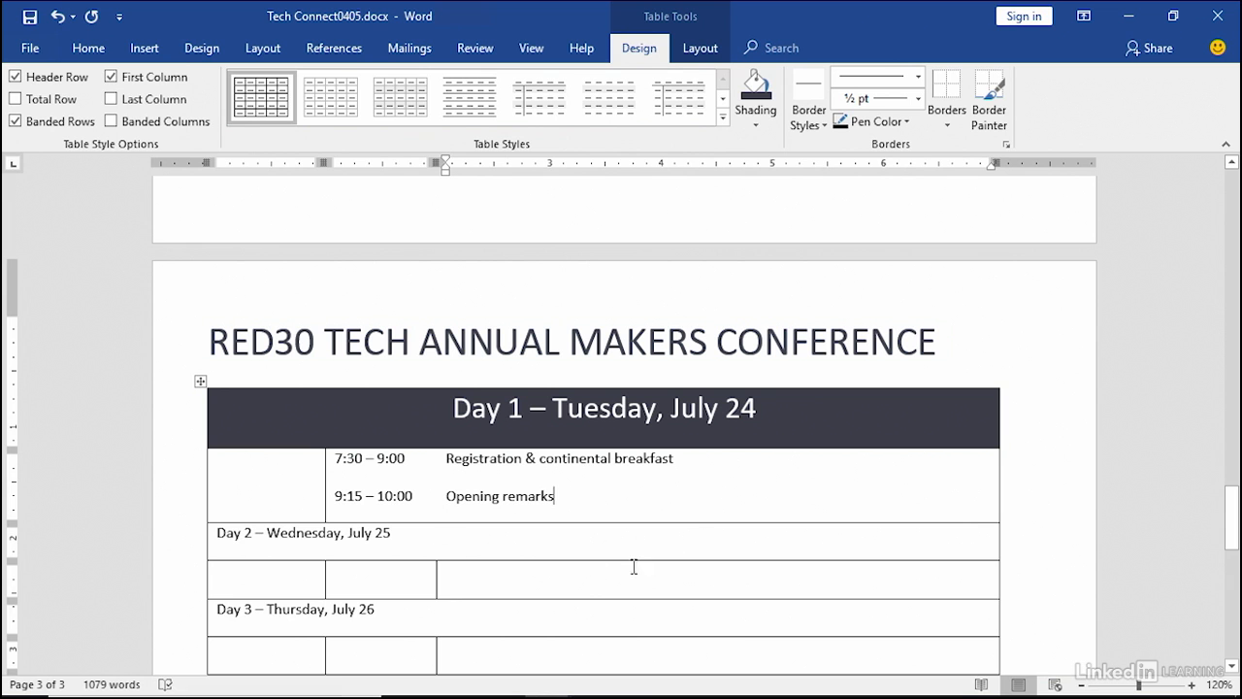
left_click(947, 114)
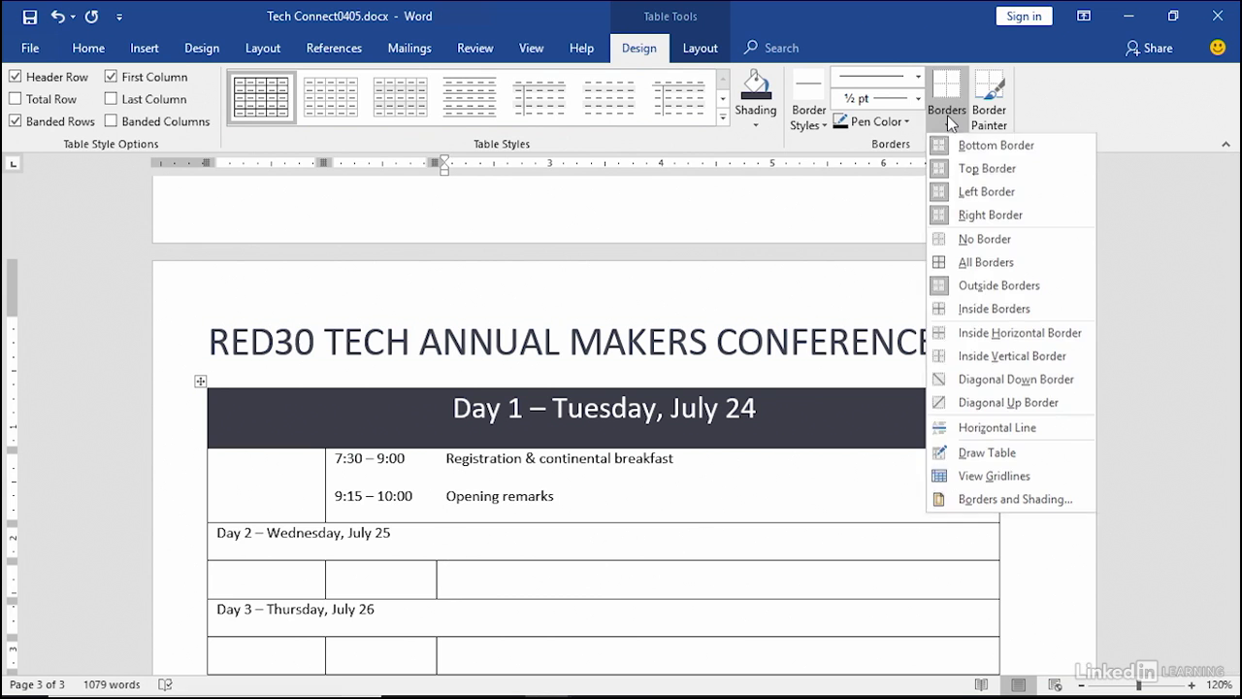
left_click(944, 191)
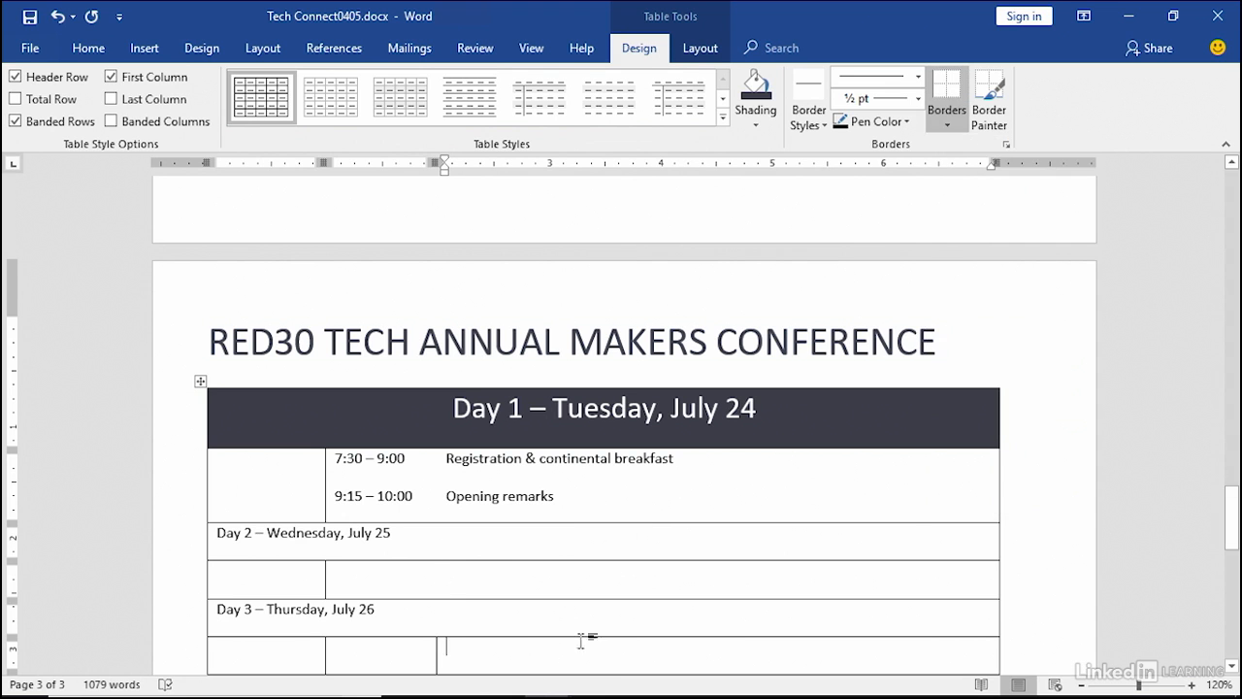
left_click(948, 115)
left_click(959, 193)
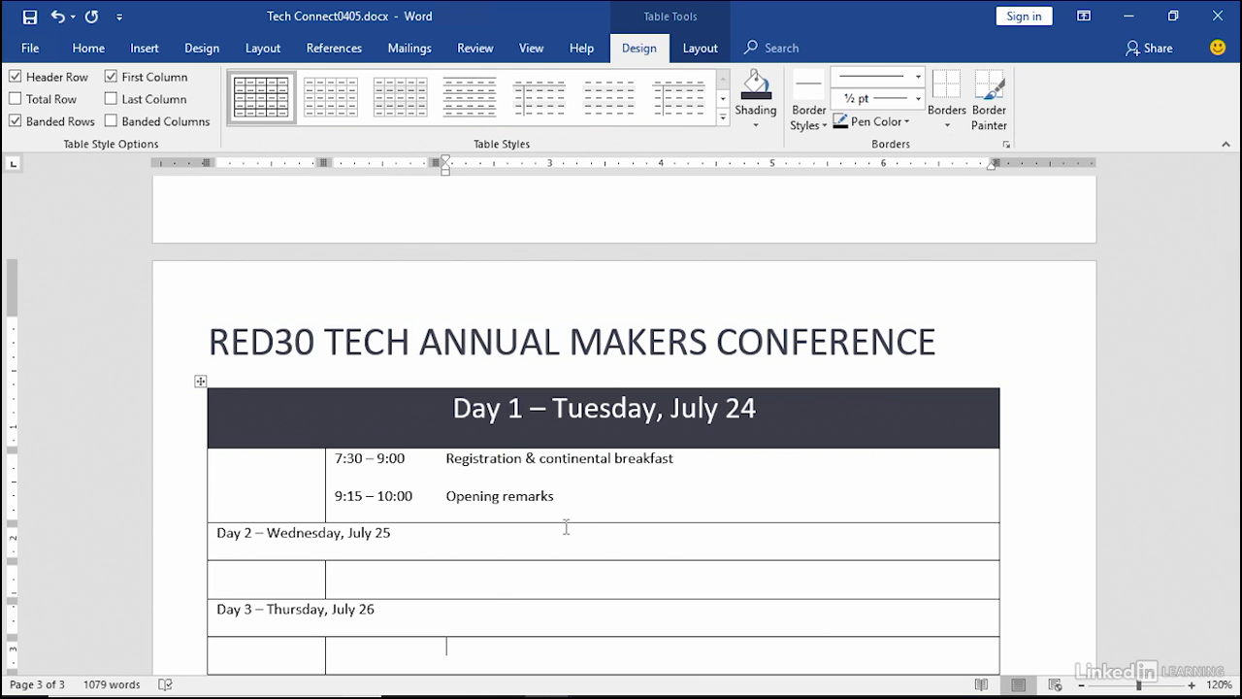
scroll(919, 537, "down", 1)
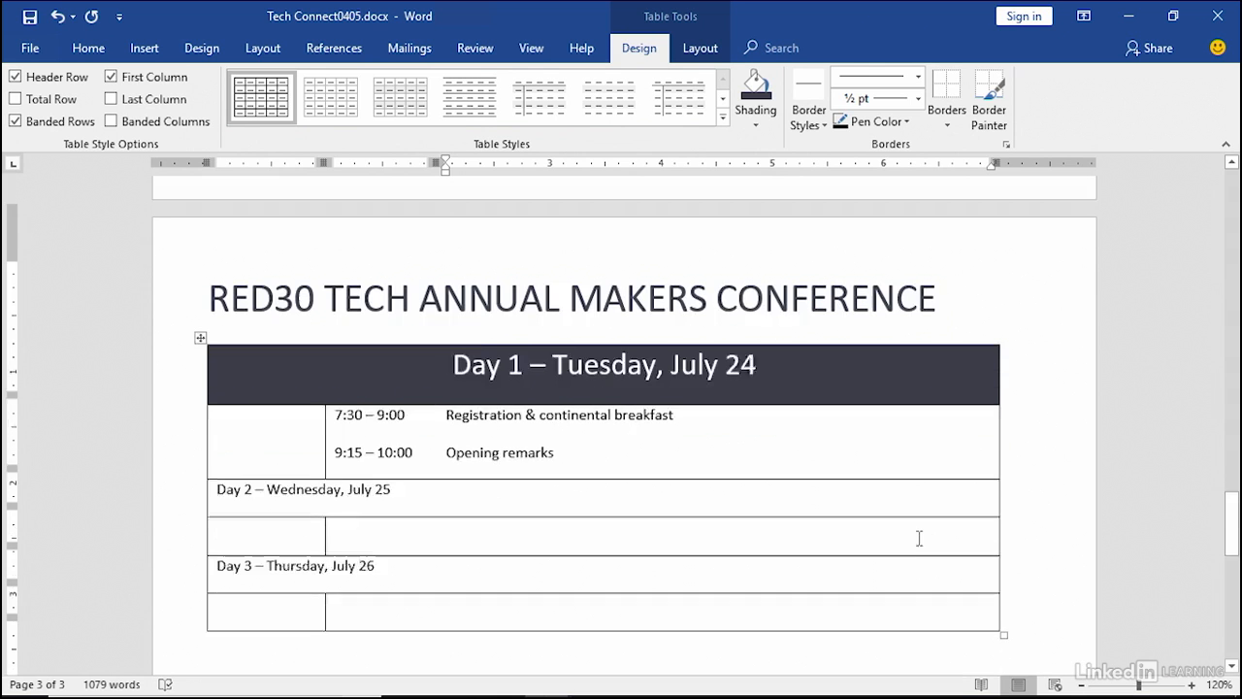